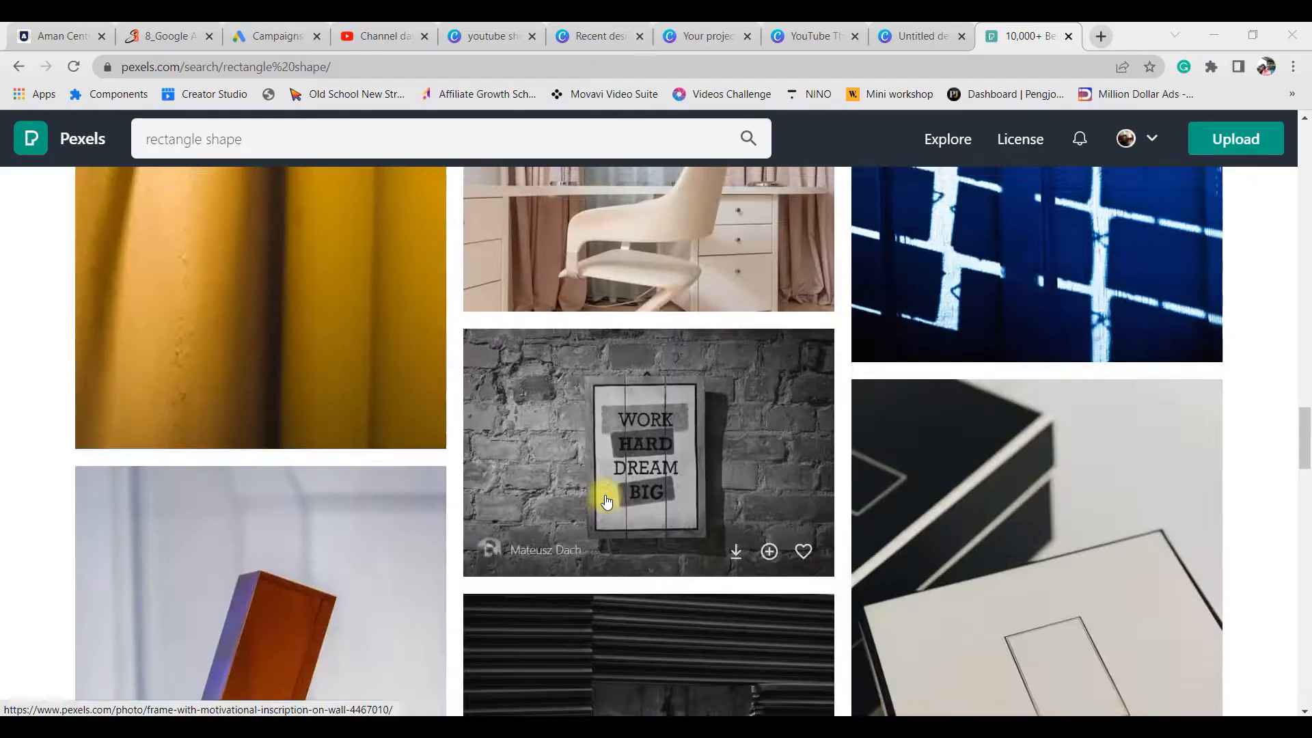
Step: Browse the Pexels "rectangle shape" results for photos containing an empty rectangular frame or surface
{"action": "scroll", "coordinate": [610, 498], "scroll_direction": "up", "scroll_amount": 10}
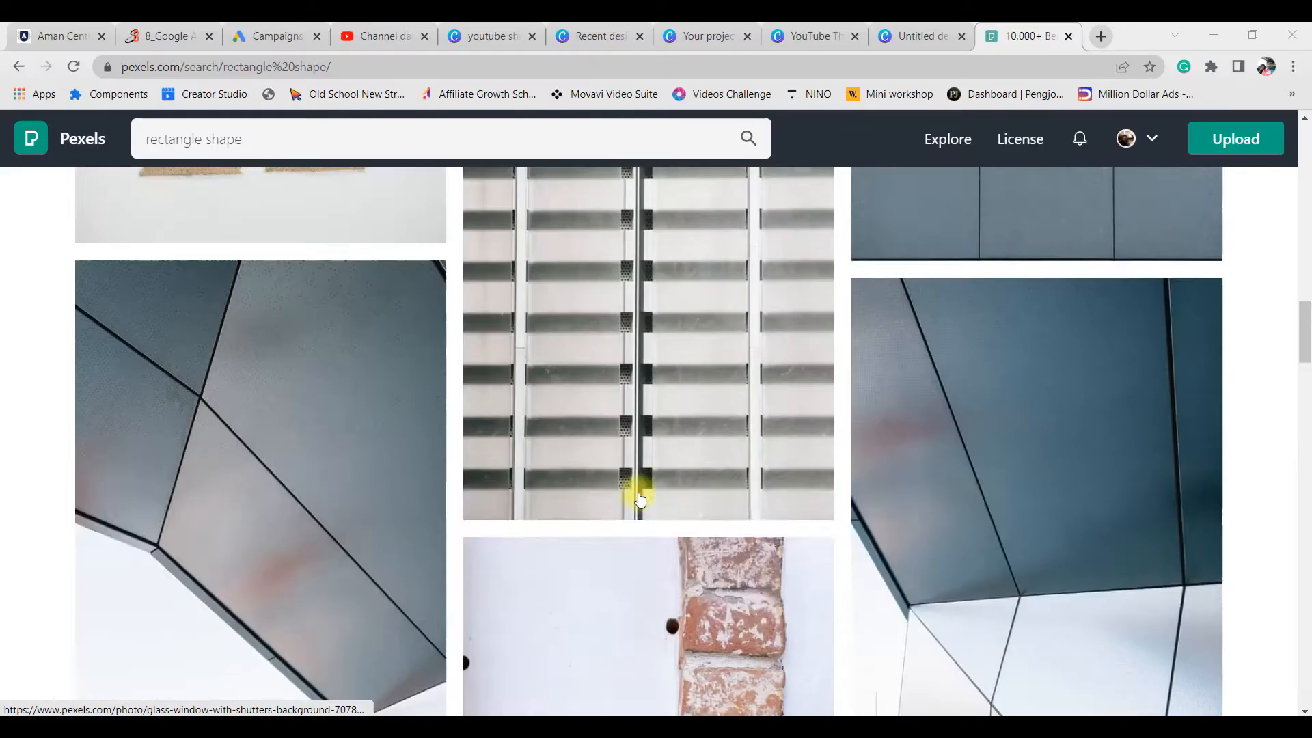
{"action": "scroll", "coordinate": [639, 497], "scroll_direction": "up", "scroll_amount": 5}
{"action": "scroll", "coordinate": [633, 516], "scroll_direction": "down", "scroll_amount": 6}
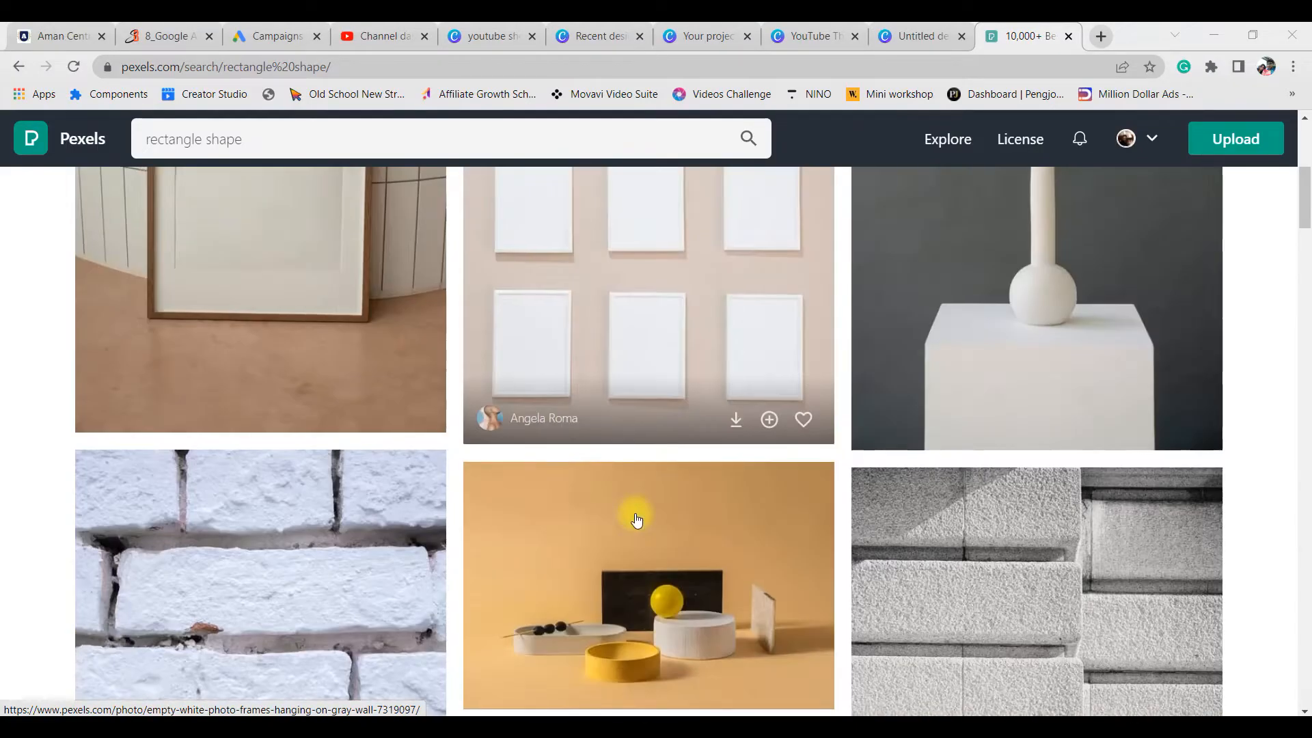
{"action": "scroll", "coordinate": [615, 557], "scroll_direction": "up", "scroll_amount": 4}
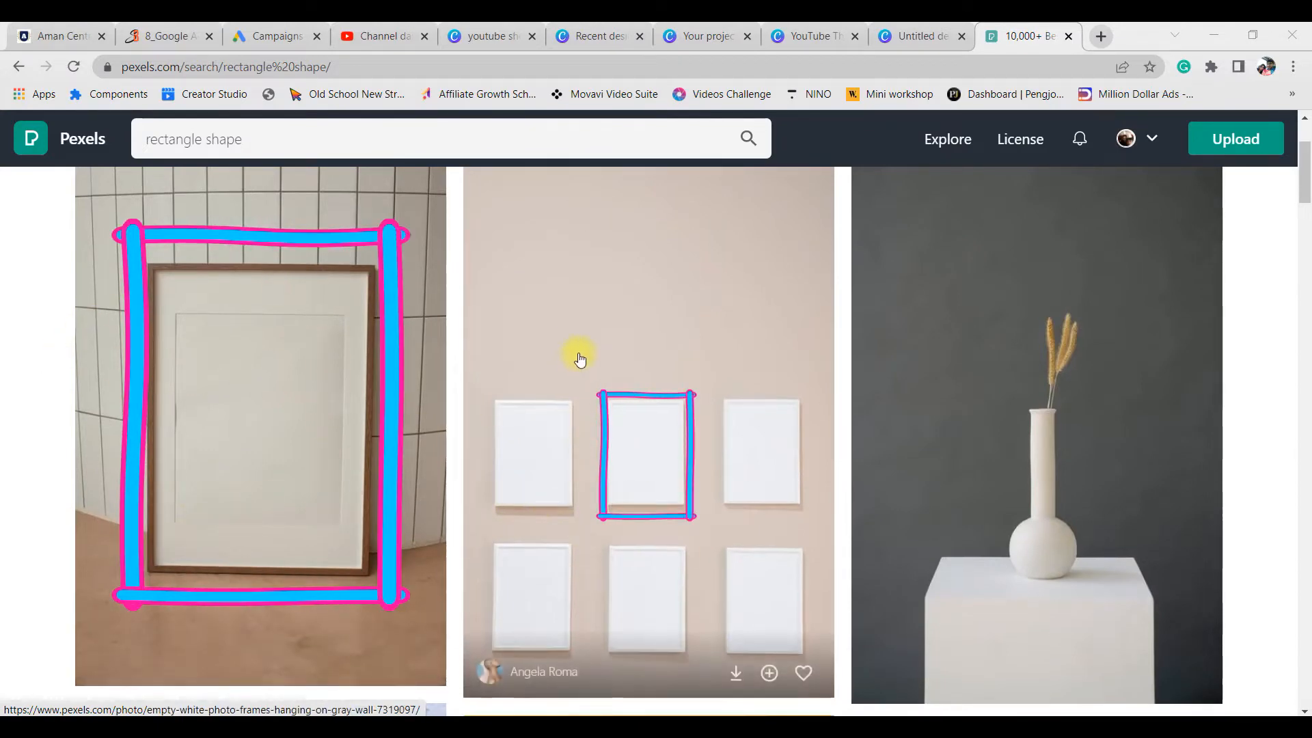
{"action": "scroll", "coordinate": [345, 211], "scroll_direction": "down", "scroll_amount": 5}
{"action": "scroll", "coordinate": [400, 506], "scroll_direction": "down", "scroll_amount": 1}
{"action": "scroll", "coordinate": [401, 506], "scroll_direction": "down", "scroll_amount": 4}
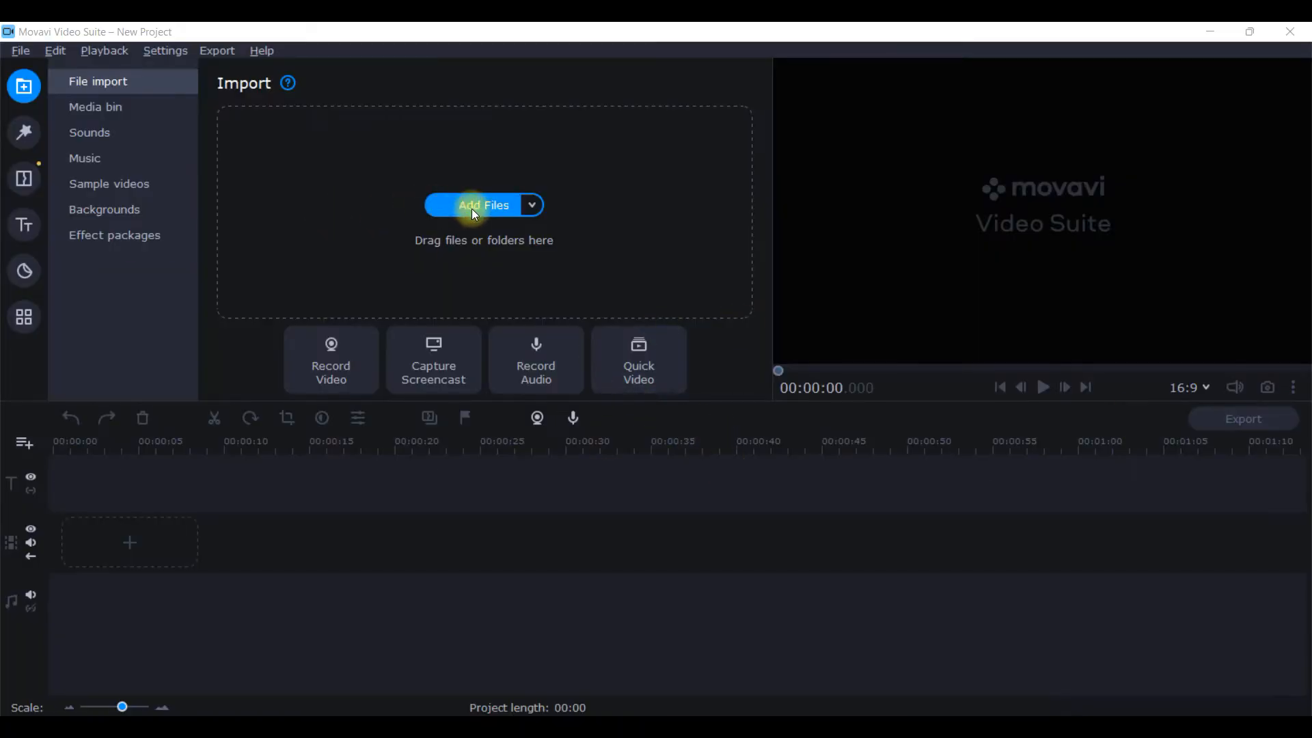
Step: Switch to Movavi Video Suite and import the eight downloaded Pexels and Unsplash photos into the new project
{"action": "left_click", "coordinate": [472, 204]}
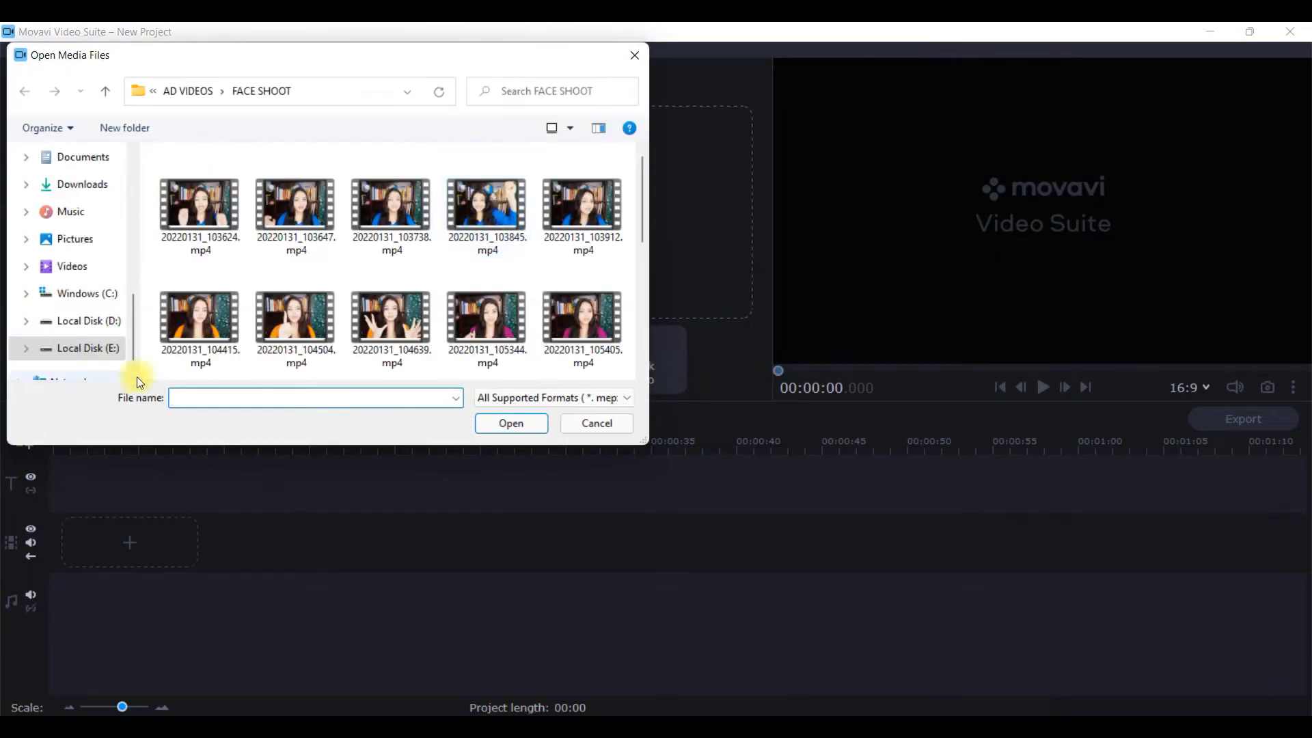
{"action": "left_click", "coordinate": [635, 54]}
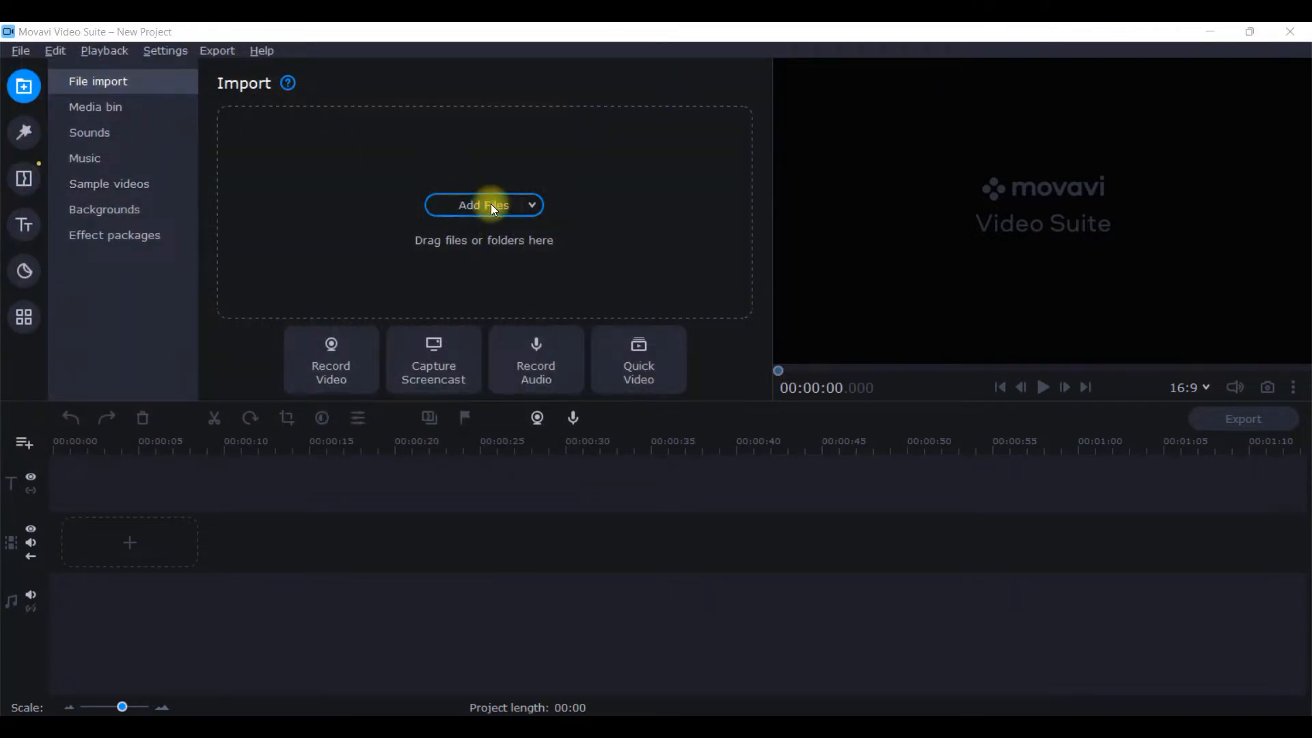
{"action": "left_click", "coordinate": [491, 203]}
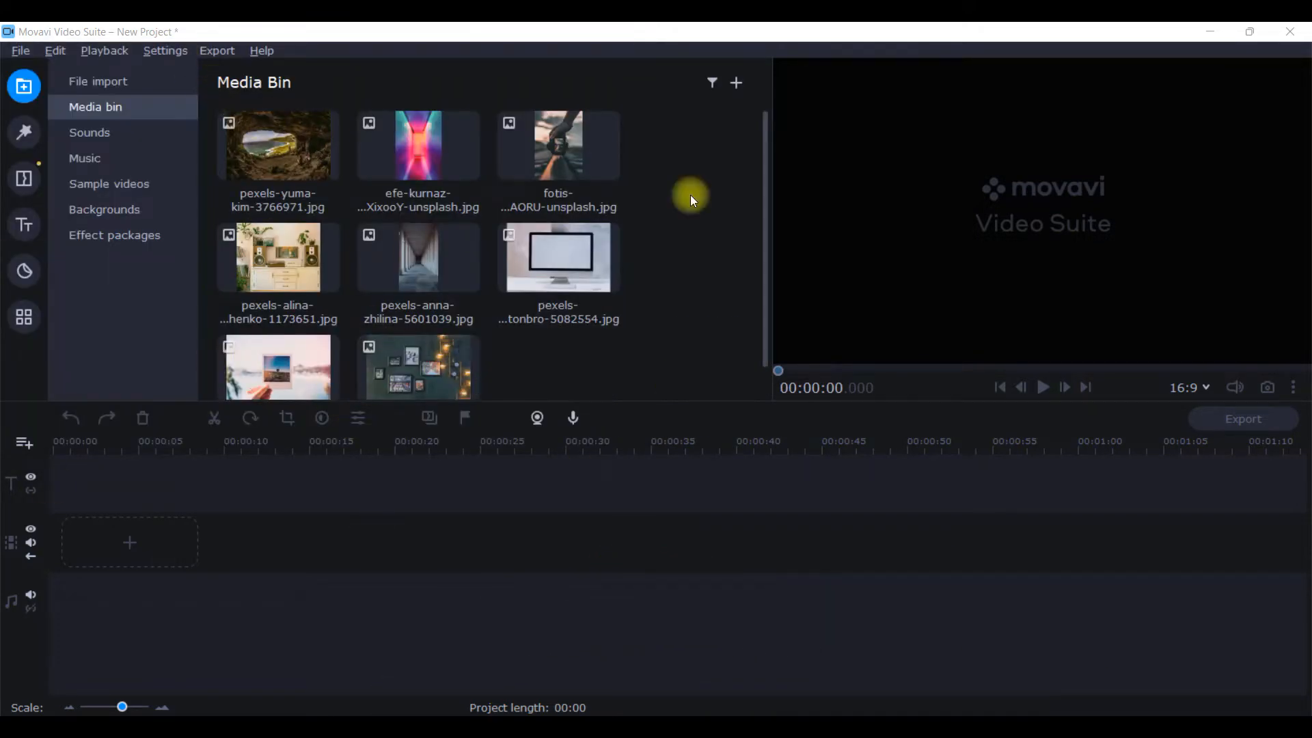
Step: Place seven photos on the video track in this order: polaroid, picture wall, monitor, corridor, speaker cabinet, the fotis Unsplash photo, cave
{"action": "left_click", "coordinate": [545, 238]}
{"action": "left_click", "coordinate": [337, 381]}
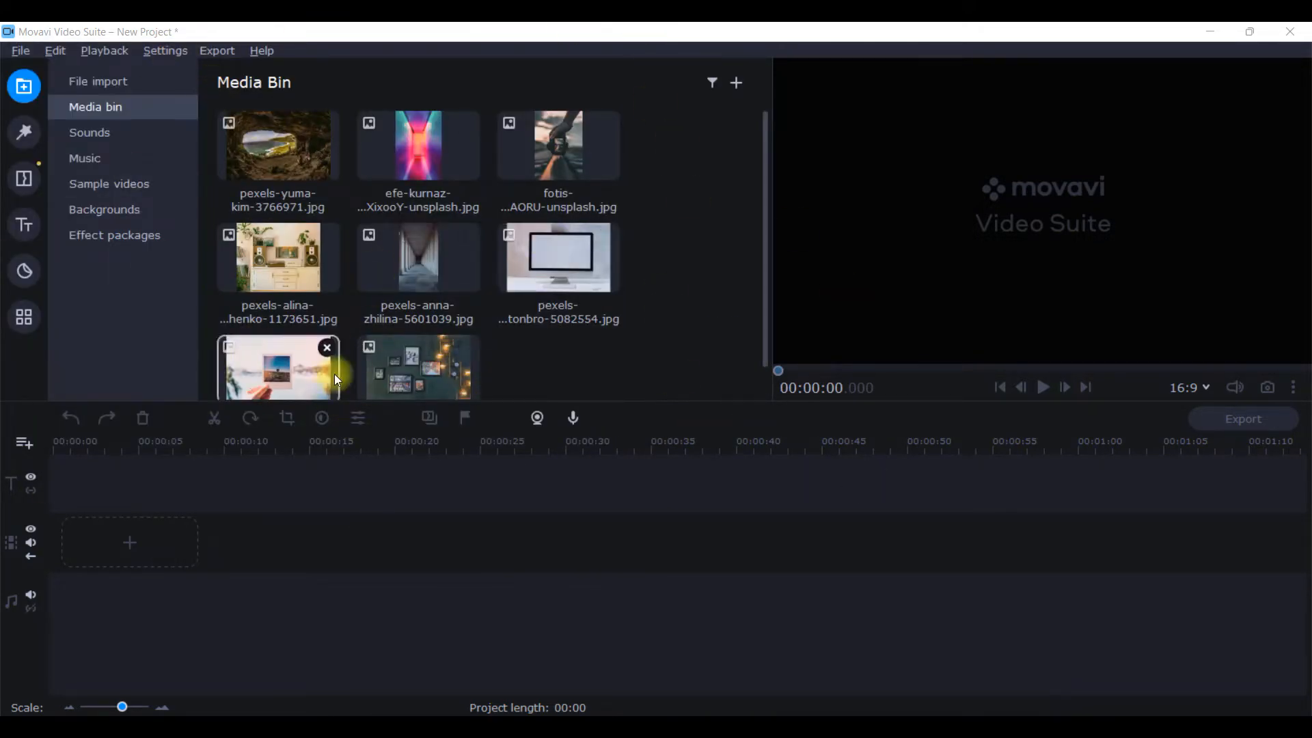
{"action": "left_click_drag", "start_coordinate": [279, 340], "coordinate": [43, 519]}
{"action": "left_click", "coordinate": [105, 529]}
{"action": "left_click_drag", "start_coordinate": [419, 370], "coordinate": [128, 525]}
{"action": "left_click_drag", "start_coordinate": [559, 259], "coordinate": [197, 527]}
{"action": "left_click_drag", "start_coordinate": [416, 257], "coordinate": [266, 529]}
{"action": "left_click_drag", "start_coordinate": [279, 257], "coordinate": [333, 530]}
{"action": "left_click_drag", "start_coordinate": [279, 146], "coordinate": [402, 531]}
{"action": "left_click_drag", "start_coordinate": [559, 146], "coordinate": [437, 531]}
{"action": "left_click", "coordinate": [95, 529]}
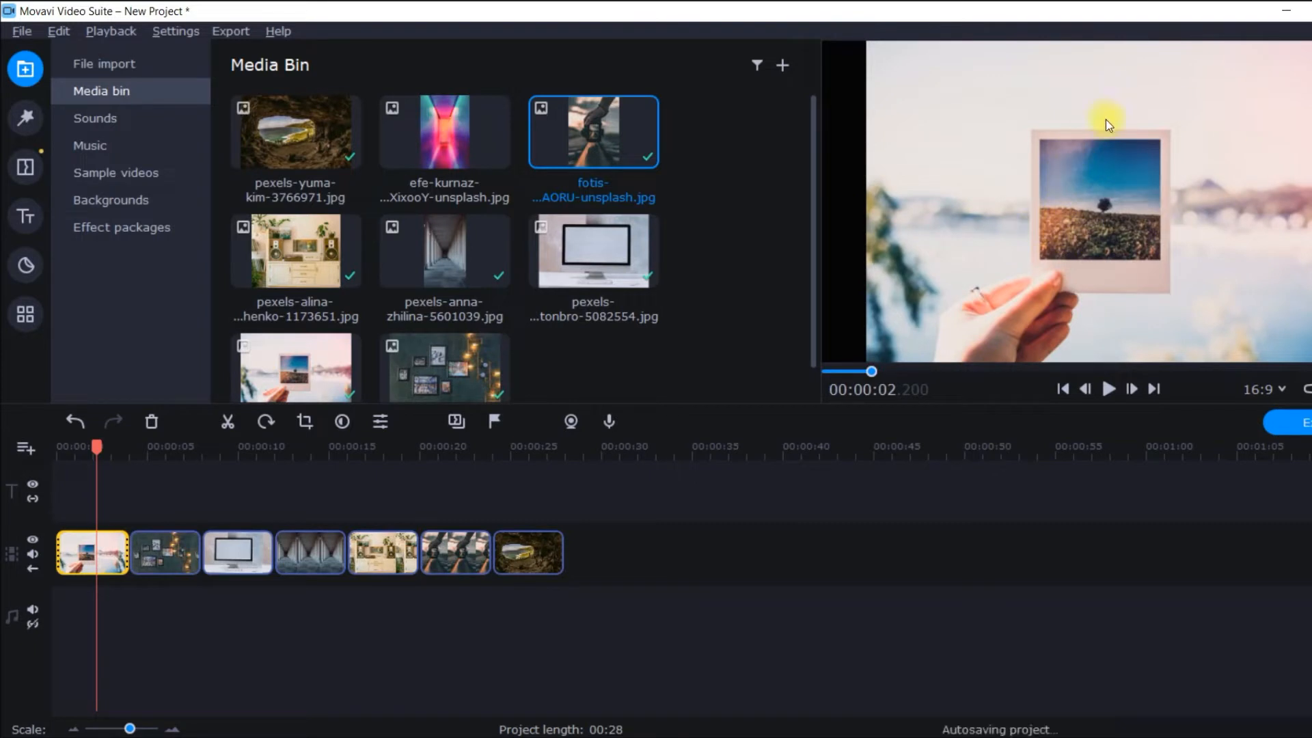
Step: Add the Rectangle shape sticker above the polaroid clip, starting at 00:00:00
{"action": "left_click", "coordinate": [30, 272]}
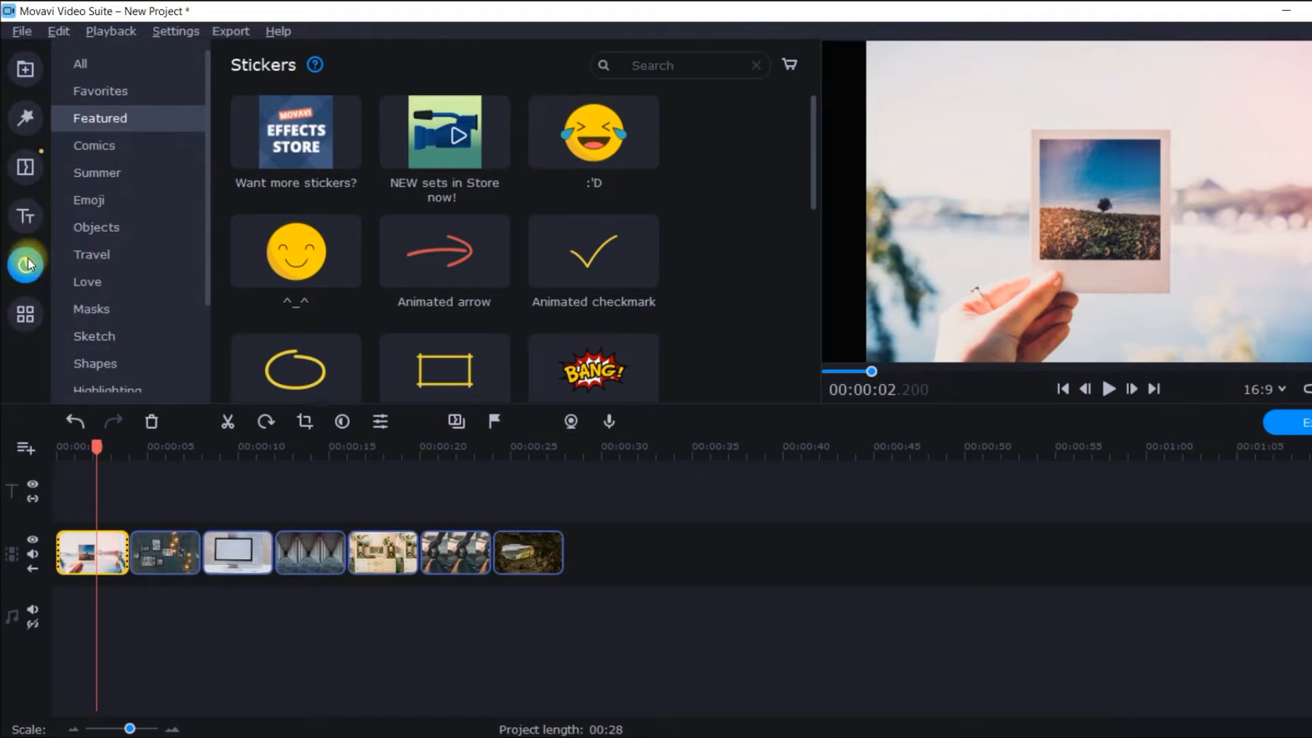
{"action": "scroll", "coordinate": [106, 335], "scroll_direction": "down", "scroll_amount": 1}
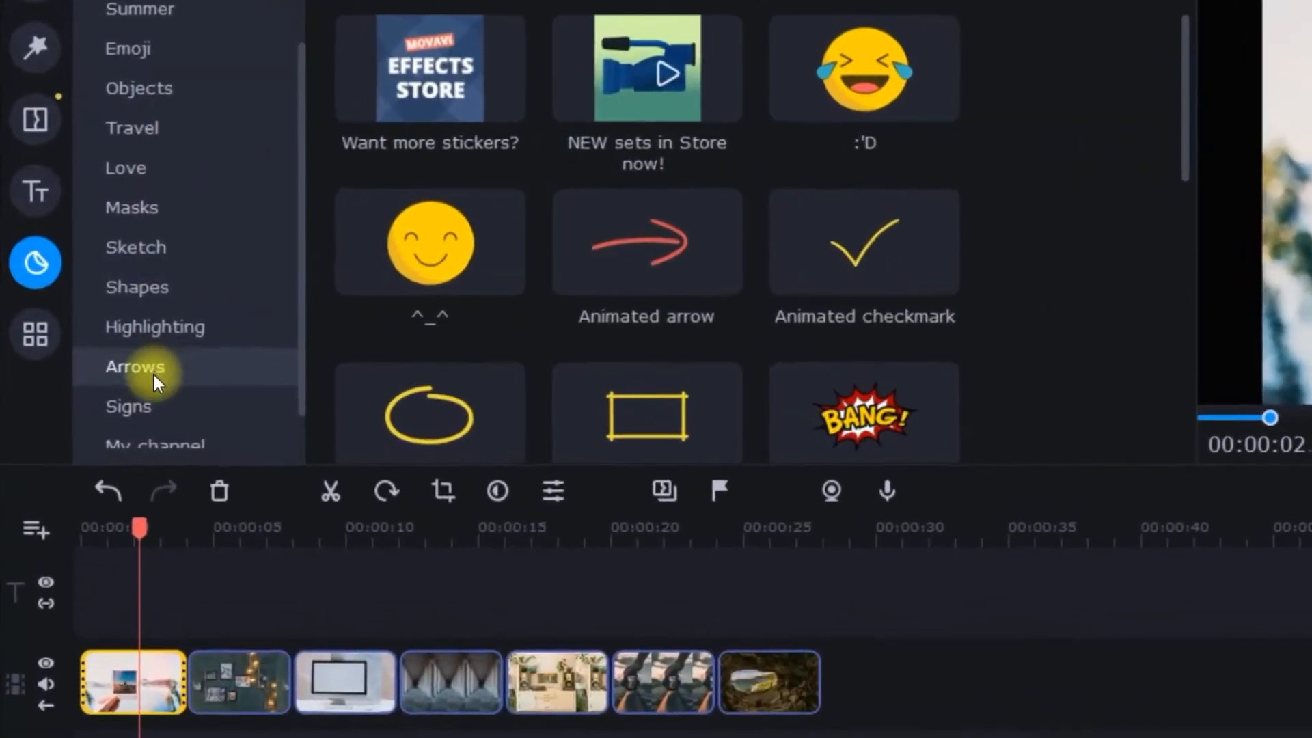
{"action": "scroll", "coordinate": [110, 350], "scroll_direction": "down", "scroll_amount": 1}
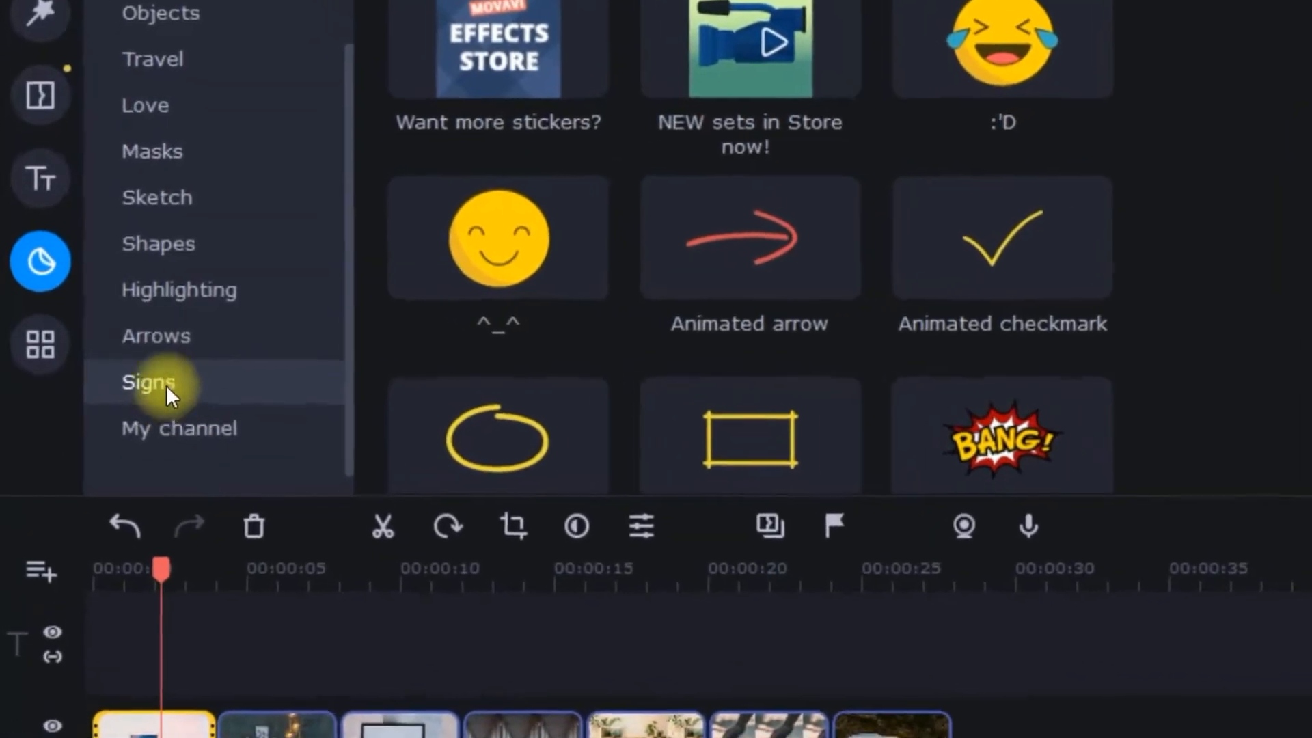
{"action": "left_click", "coordinate": [183, 235]}
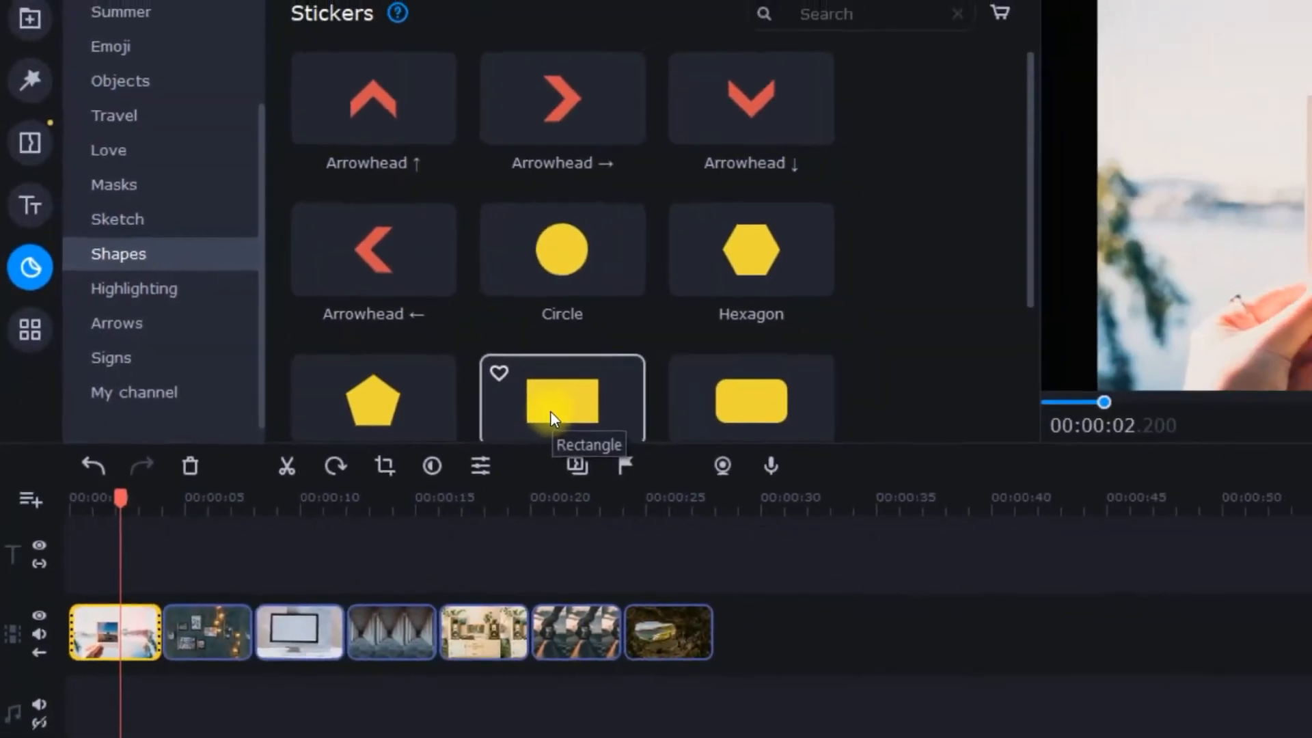
{"action": "left_click_drag", "start_coordinate": [649, 441], "coordinate": [86, 604]}
{"action": "mouse_move", "coordinate": [54, 484]}
{"action": "left_mouse_down"}
{"action": "mouse_move", "coordinate": [50, 465]}
{"action": "mouse_move", "coordinate": [51, 478]}
{"action": "left_mouse_up"}
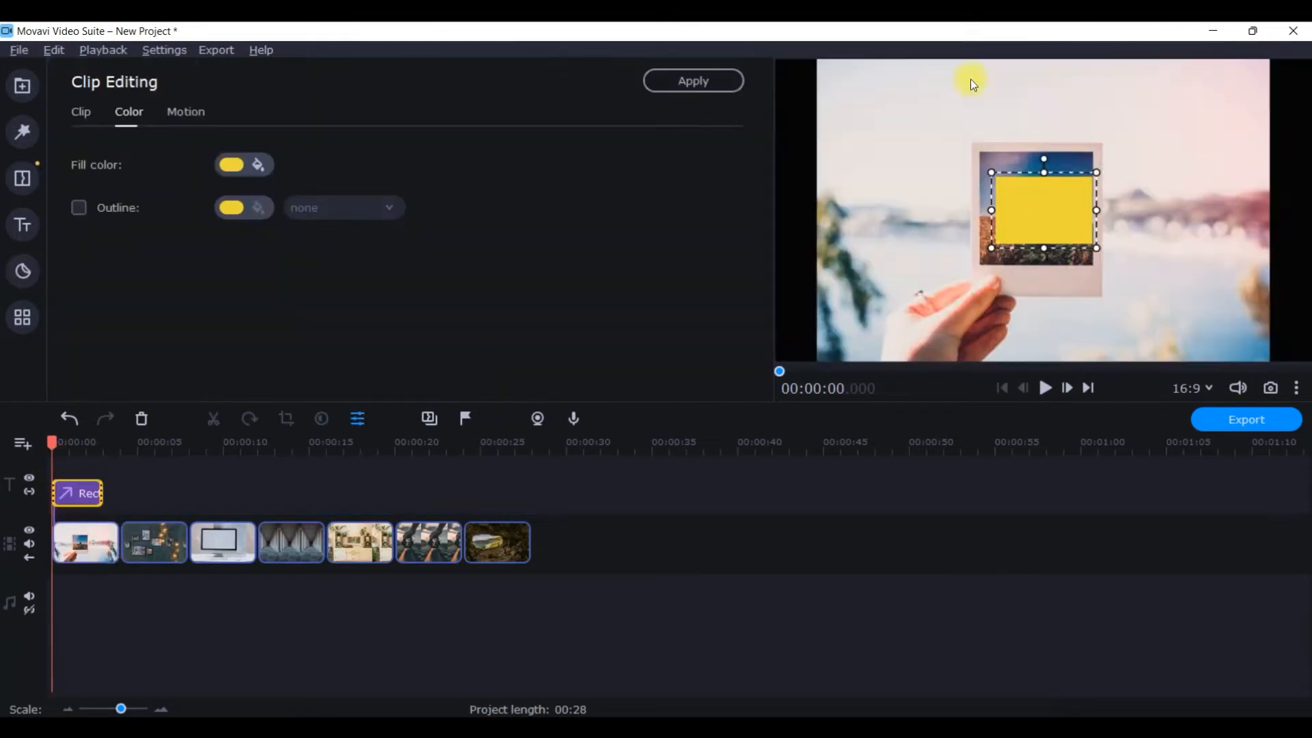
Step: Move and stretch the yellow rectangle to cover the picture area inside the polaroid
{"action": "left_click_drag", "start_coordinate": [1054, 201], "coordinate": [1039, 177]}
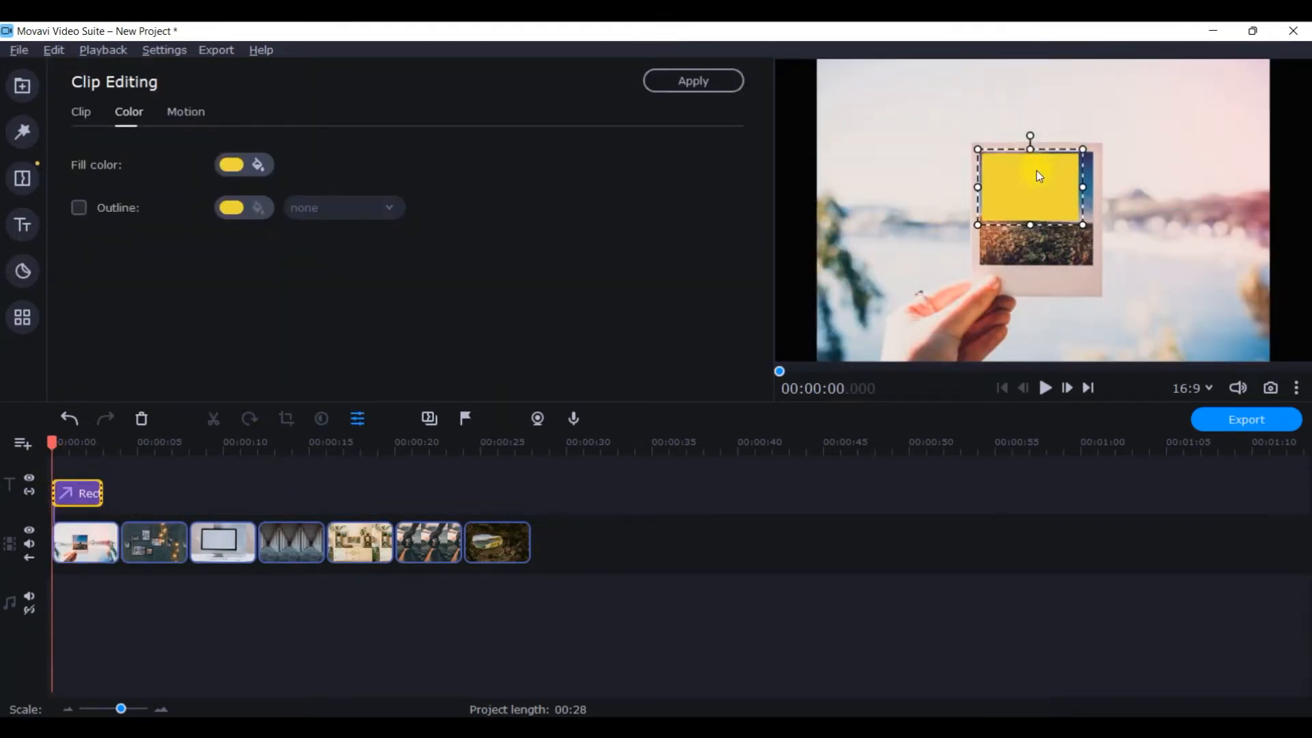
{"action": "left_click_drag", "start_coordinate": [1081, 219], "coordinate": [1091, 230]}
{"action": "left_click_drag", "start_coordinate": [1034, 144], "coordinate": [1038, 146]}
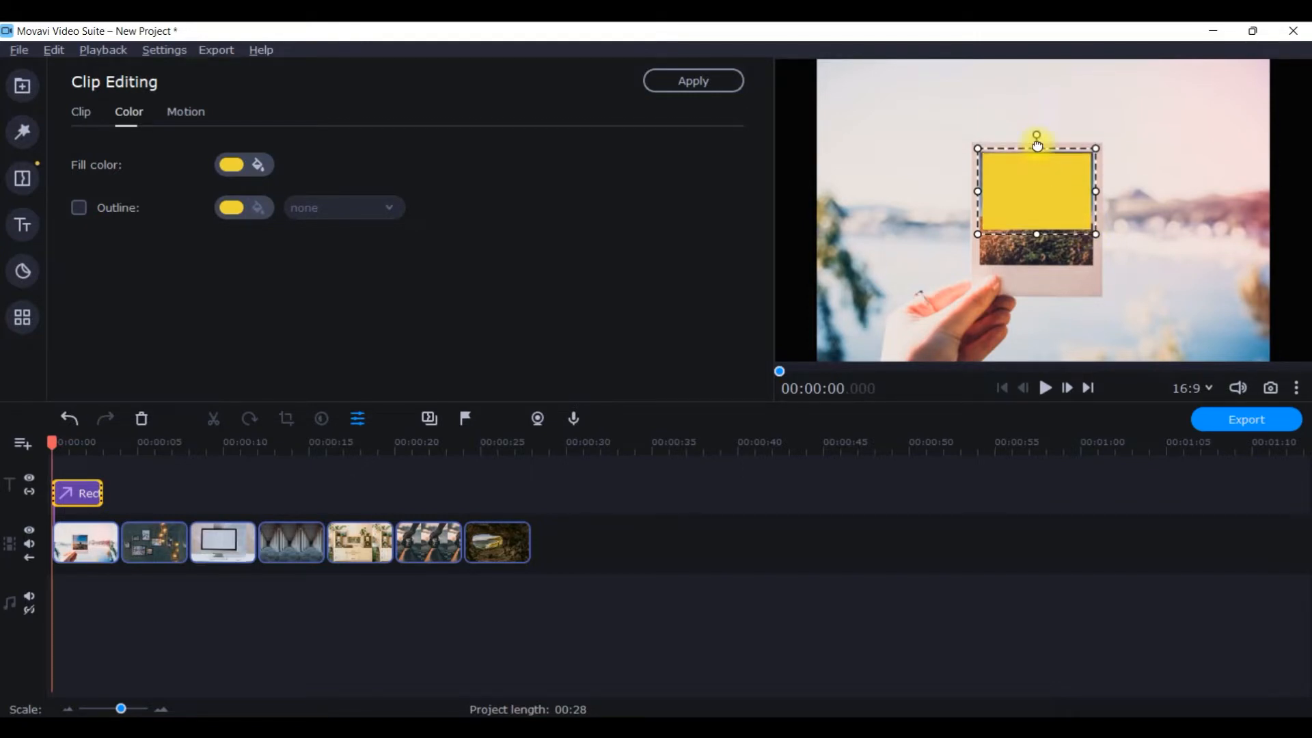
{"action": "left_click_drag", "start_coordinate": [981, 191], "coordinate": [977, 192]}
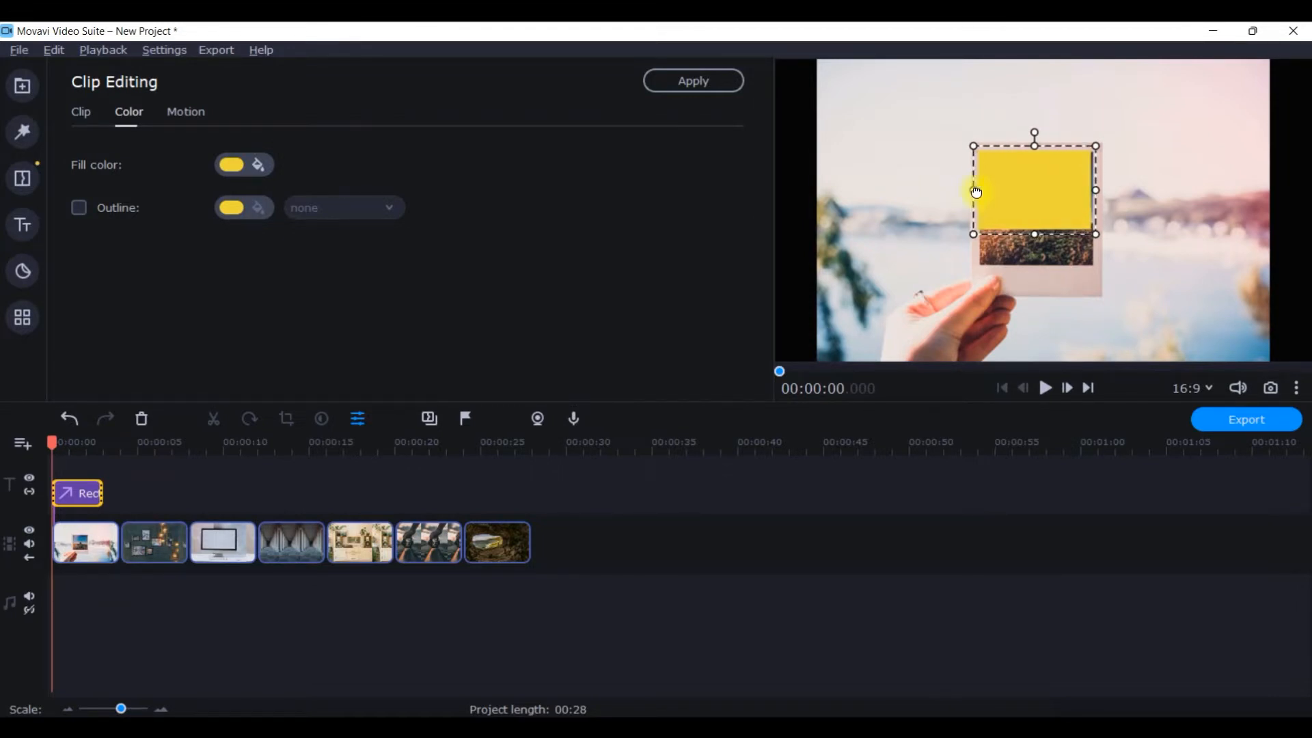
{"action": "left_click_drag", "start_coordinate": [1035, 239], "coordinate": [1041, 272]}
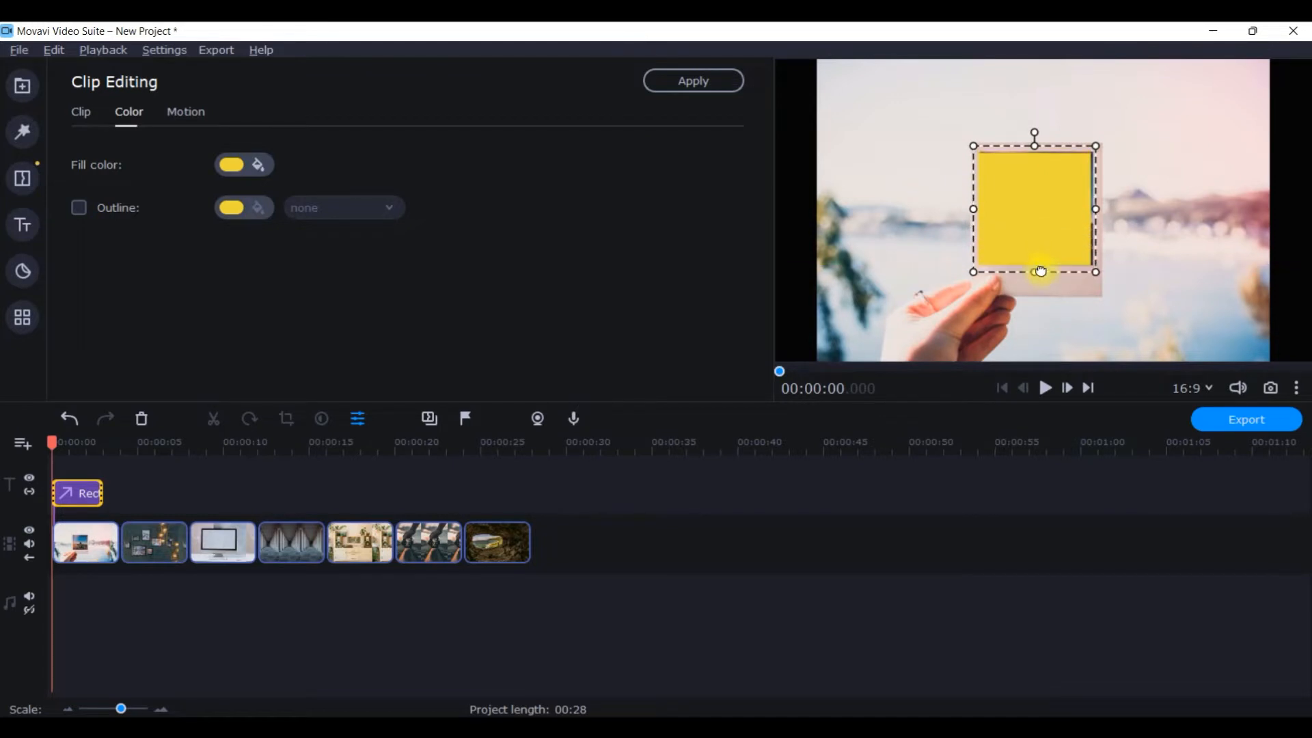
{"action": "left_click_drag", "start_coordinate": [1100, 210], "coordinate": [1102, 208]}
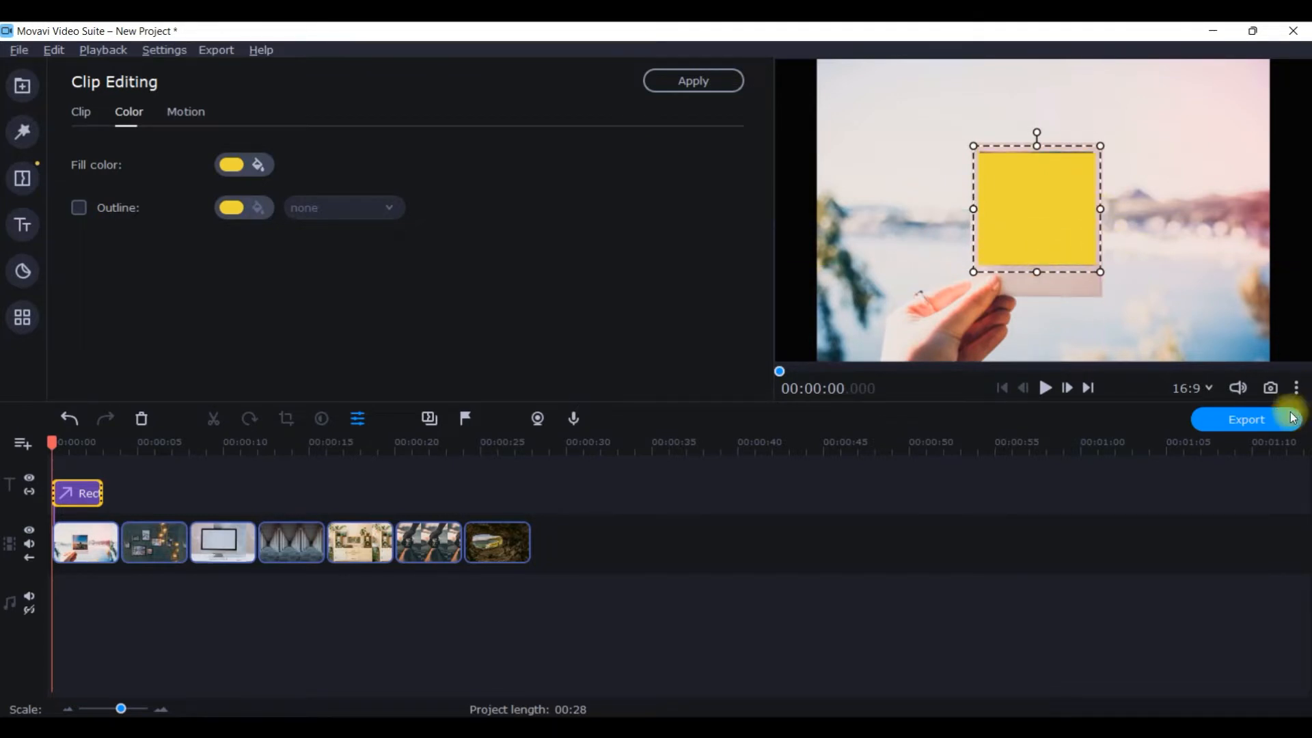
Step: Unpin and maximize the preview player, fine-tune the rectangle's edges to the polaroid picture, and close the enlarged preview
{"action": "left_click", "coordinate": [1297, 391]}
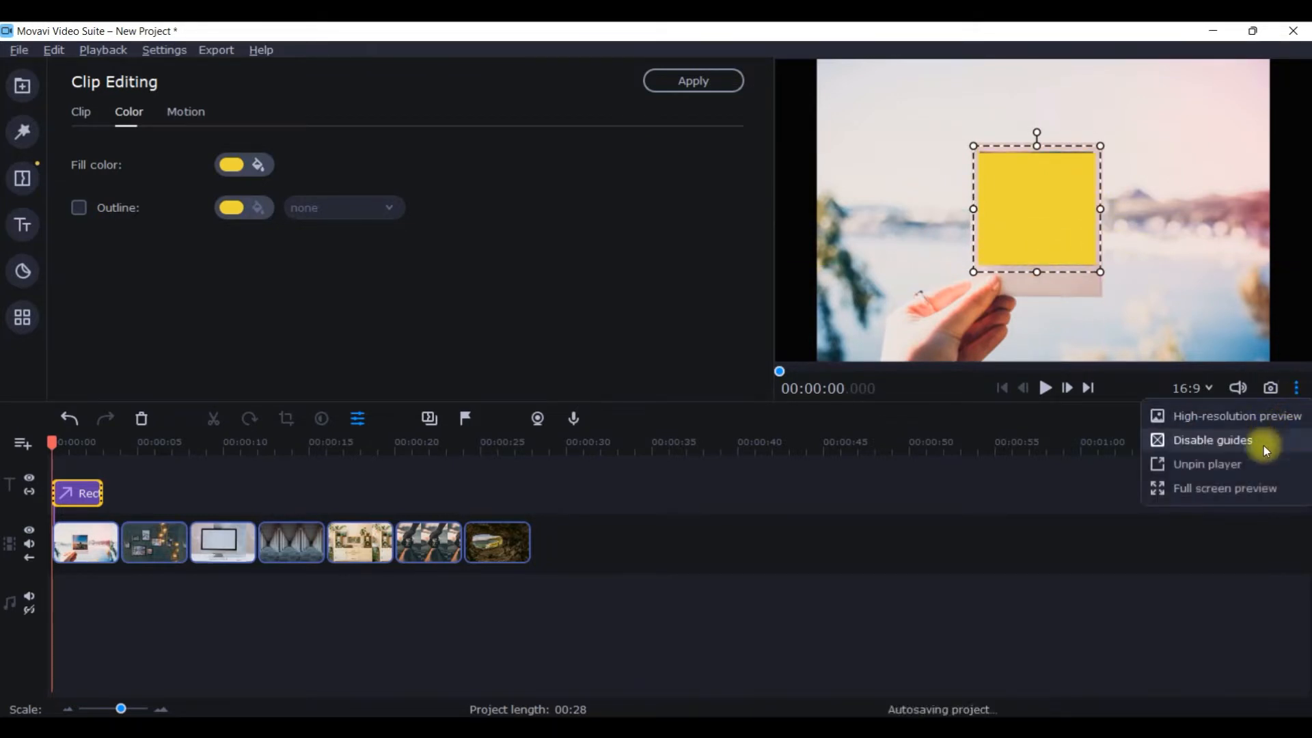
{"action": "left_click", "coordinate": [1216, 468]}
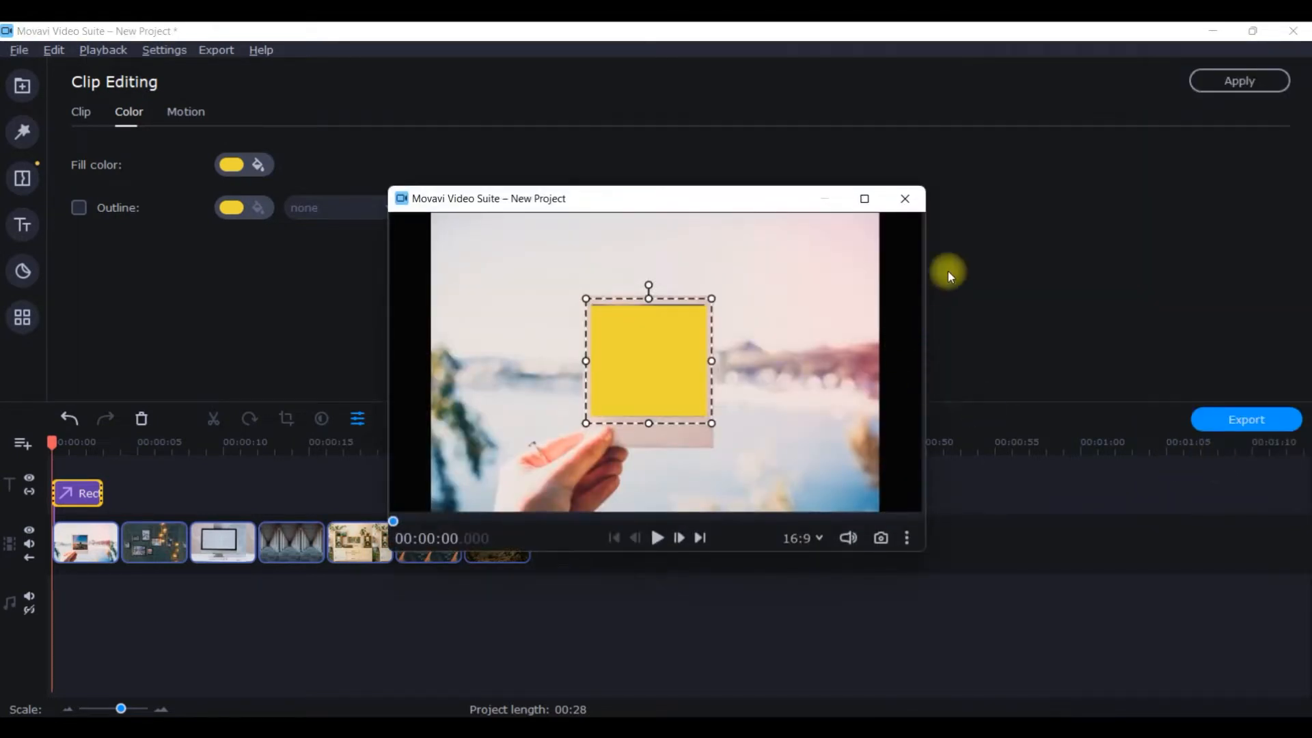
{"action": "left_click", "coordinate": [865, 199]}
{"action": "left_click_drag", "start_coordinate": [635, 413], "coordinate": [633, 405]}
{"action": "left_click_drag", "start_coordinate": [644, 484], "coordinate": [647, 498]}
{"action": "left_click_drag", "start_coordinate": [652, 420], "coordinate": [652, 423]}
{"action": "left_click", "coordinate": [1194, 566]}
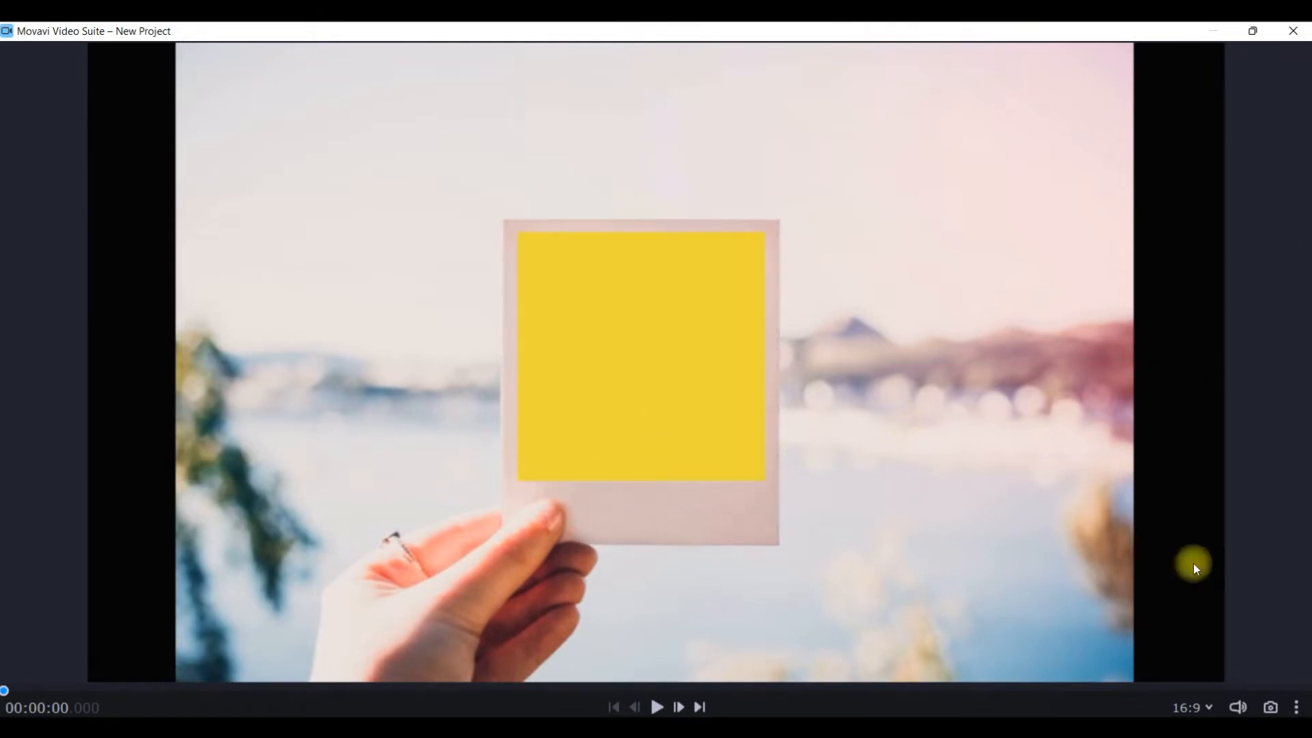
{"action": "left_click", "coordinate": [1295, 32]}
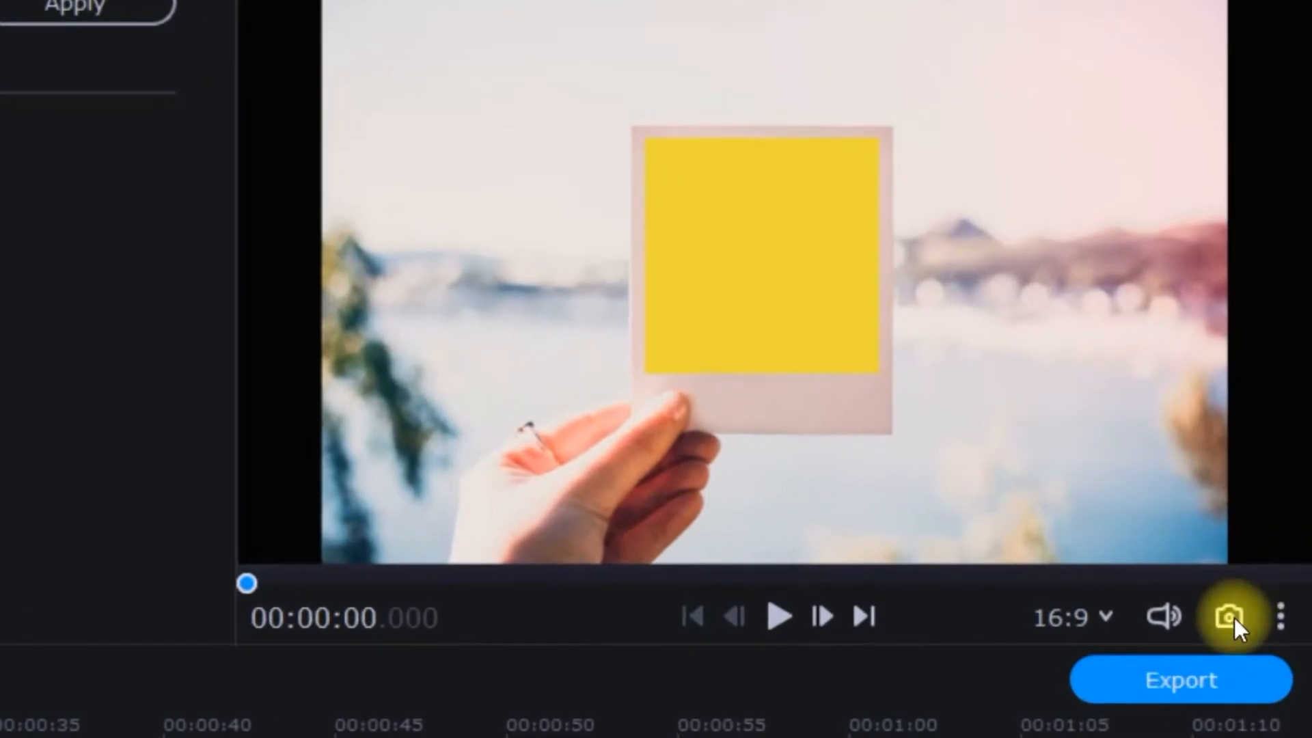
Step: Save a snapshot of the polaroid frame with the yellow rectangle
{"action": "left_click", "coordinate": [1231, 618]}
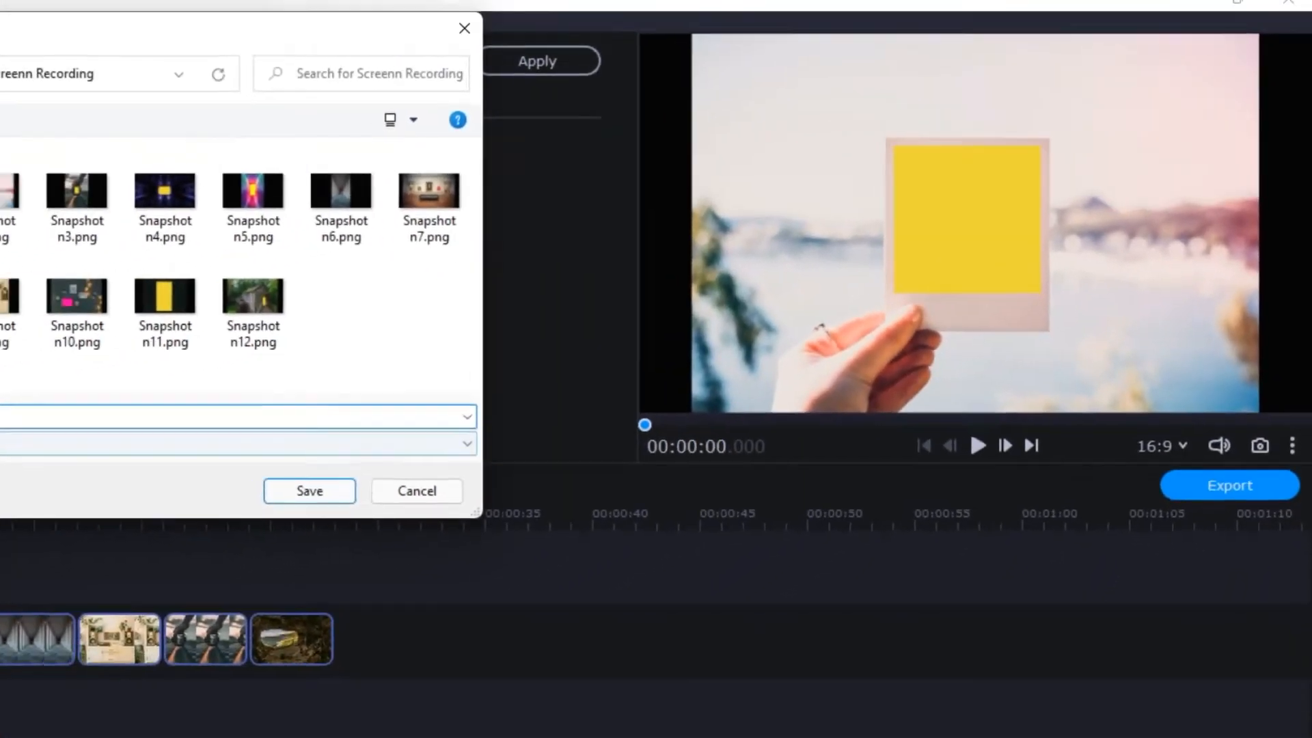
{"action": "left_click", "coordinate": [158, 362]}
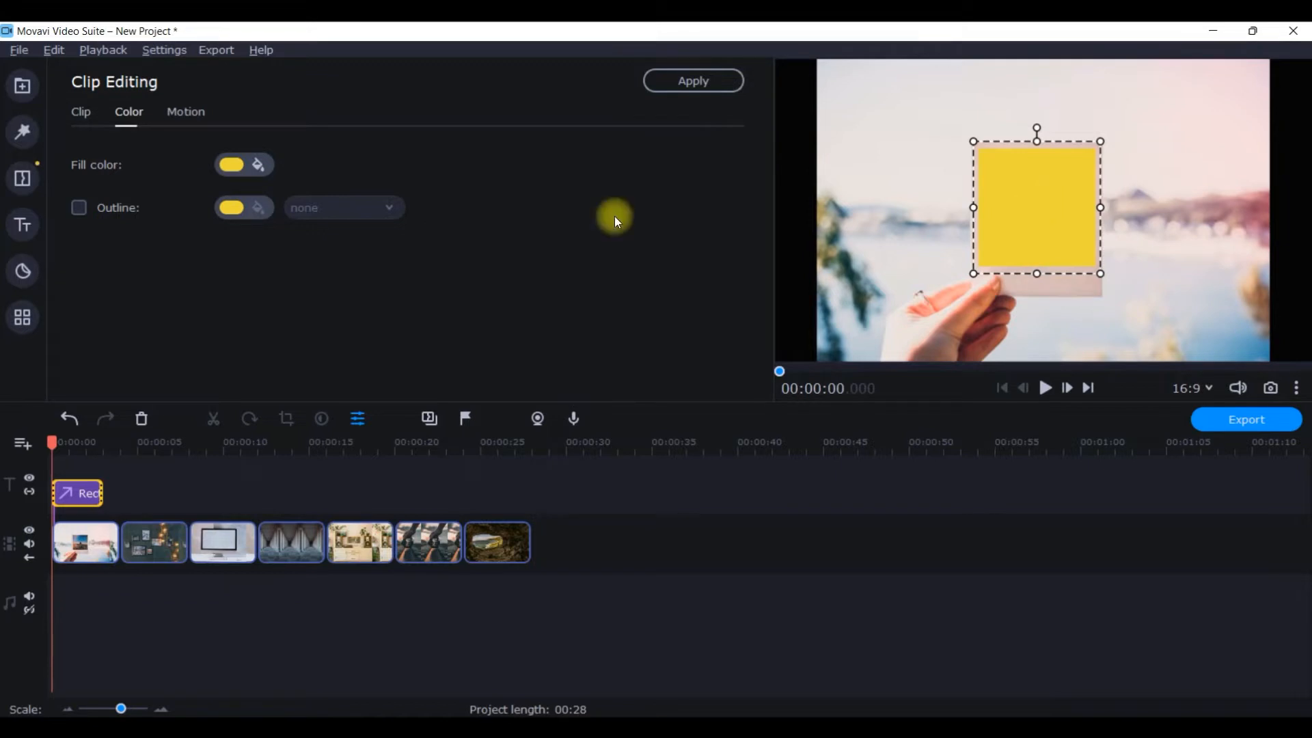
Step: Change the rectangle's fill color to green #03c705 and save a snapshot of the frame
{"action": "left_click", "coordinate": [258, 166]}
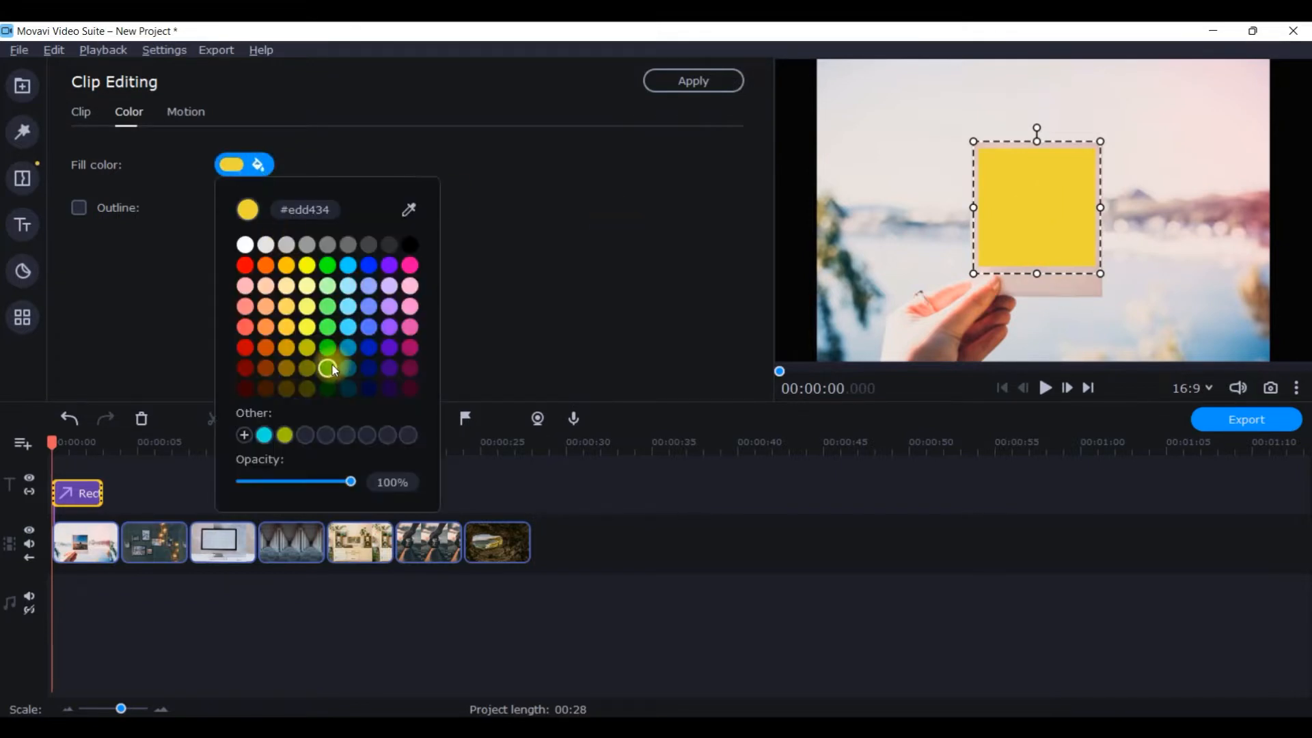
{"action": "left_click", "coordinate": [332, 368]}
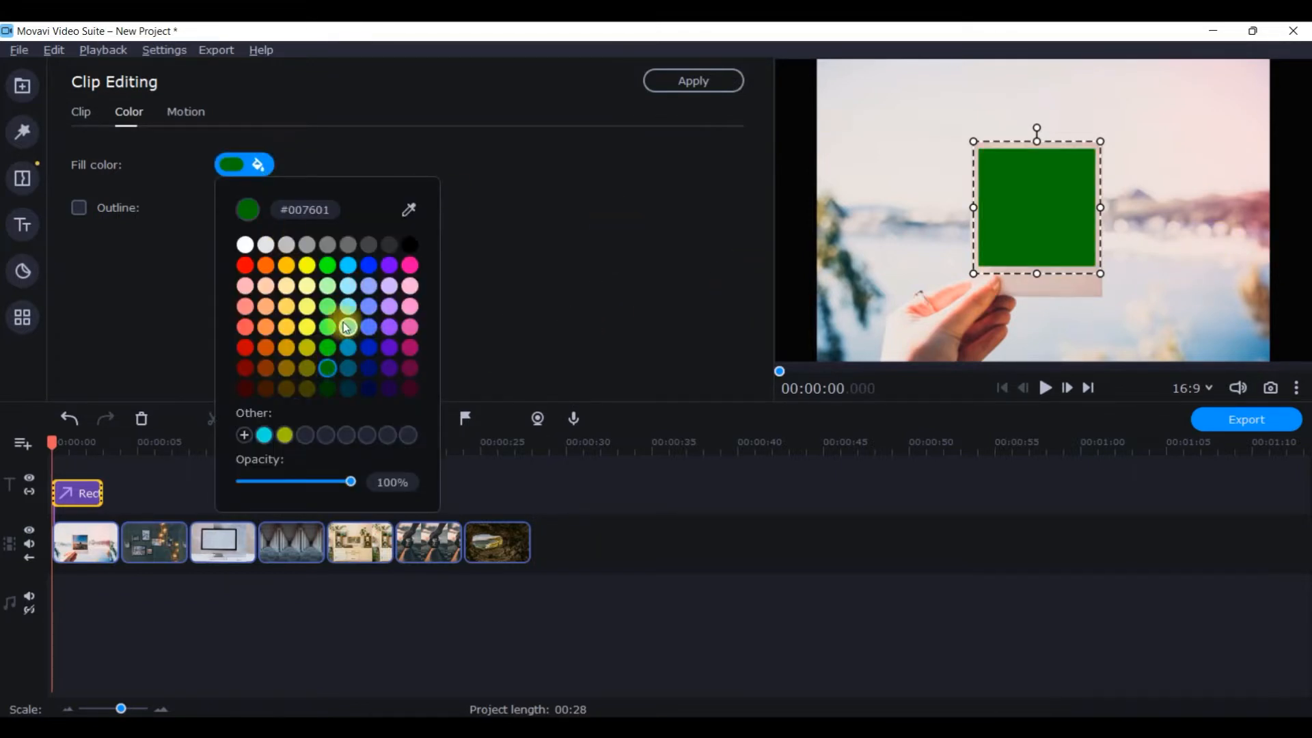
{"action": "left_click", "coordinate": [331, 348]}
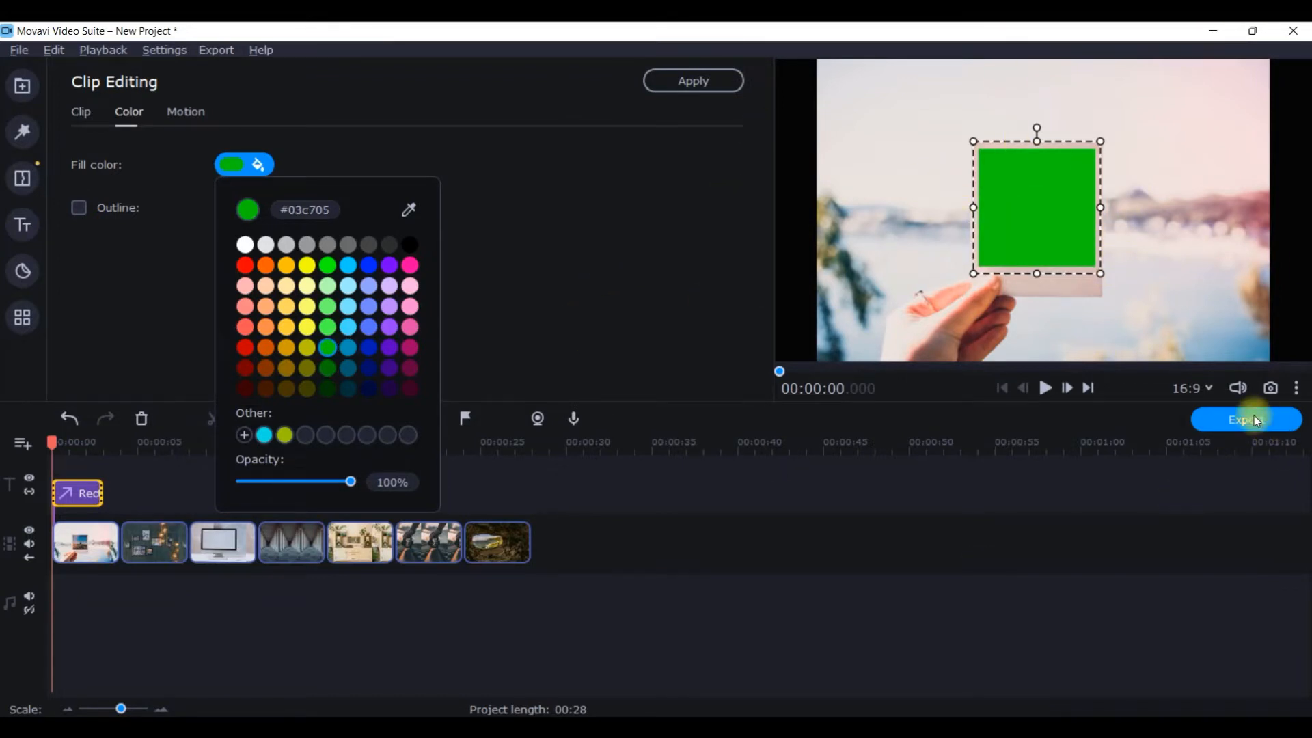
{"action": "left_click", "coordinate": [1270, 387]}
{"action": "left_click", "coordinate": [159, 363]}
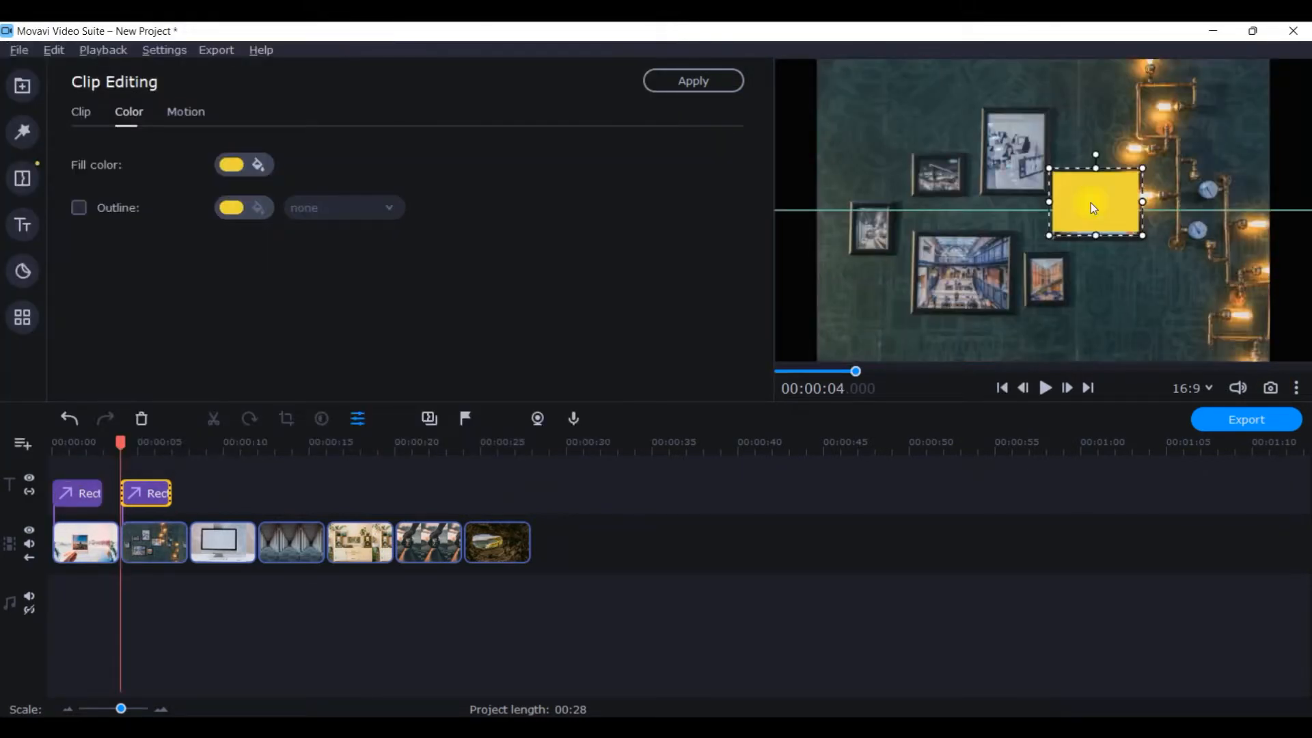
Step: Position the second clip's yellow rectangle among the picture frames on the dark wall
{"action": "left_click_drag", "start_coordinate": [1091, 202], "coordinate": [1098, 204]}
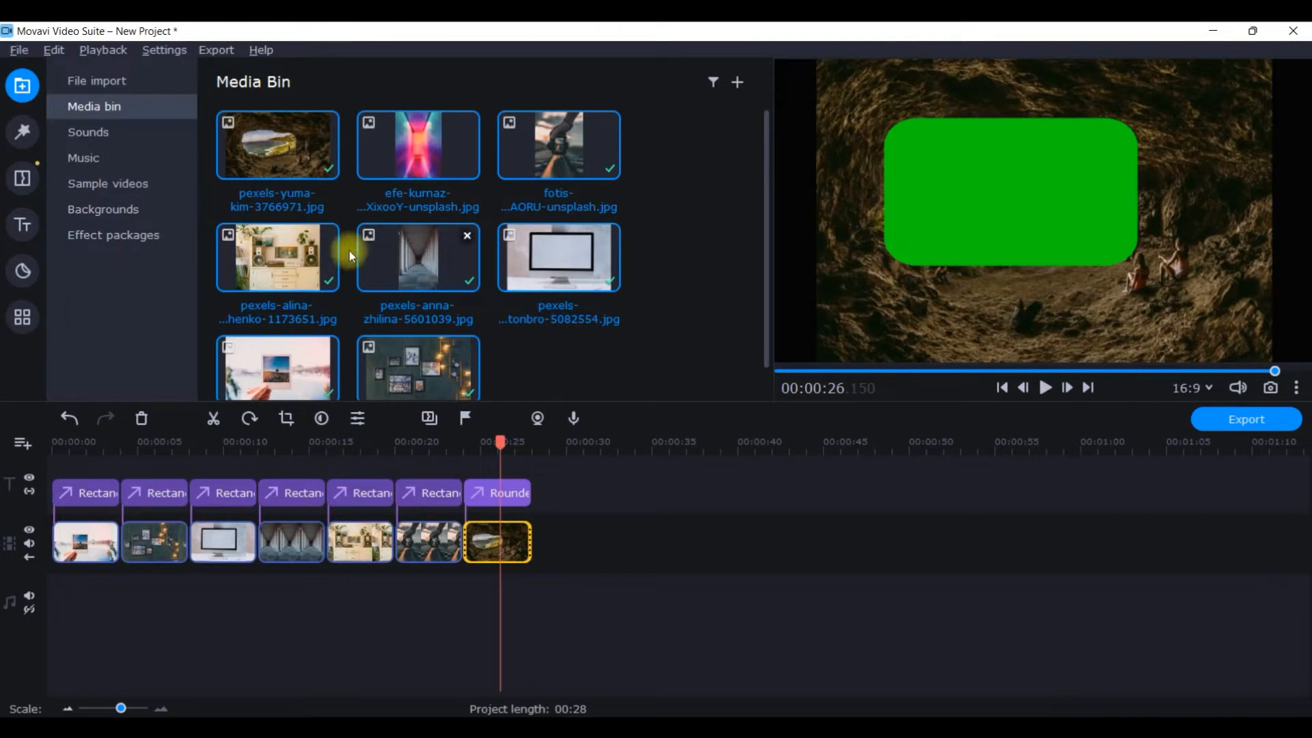
Step: Remove the cave, neon efe-kurnaz and fotis Unsplash photos from the media bin one after another
{"action": "left_click", "coordinate": [325, 125]}
{"action": "key", "text": "Delete"}
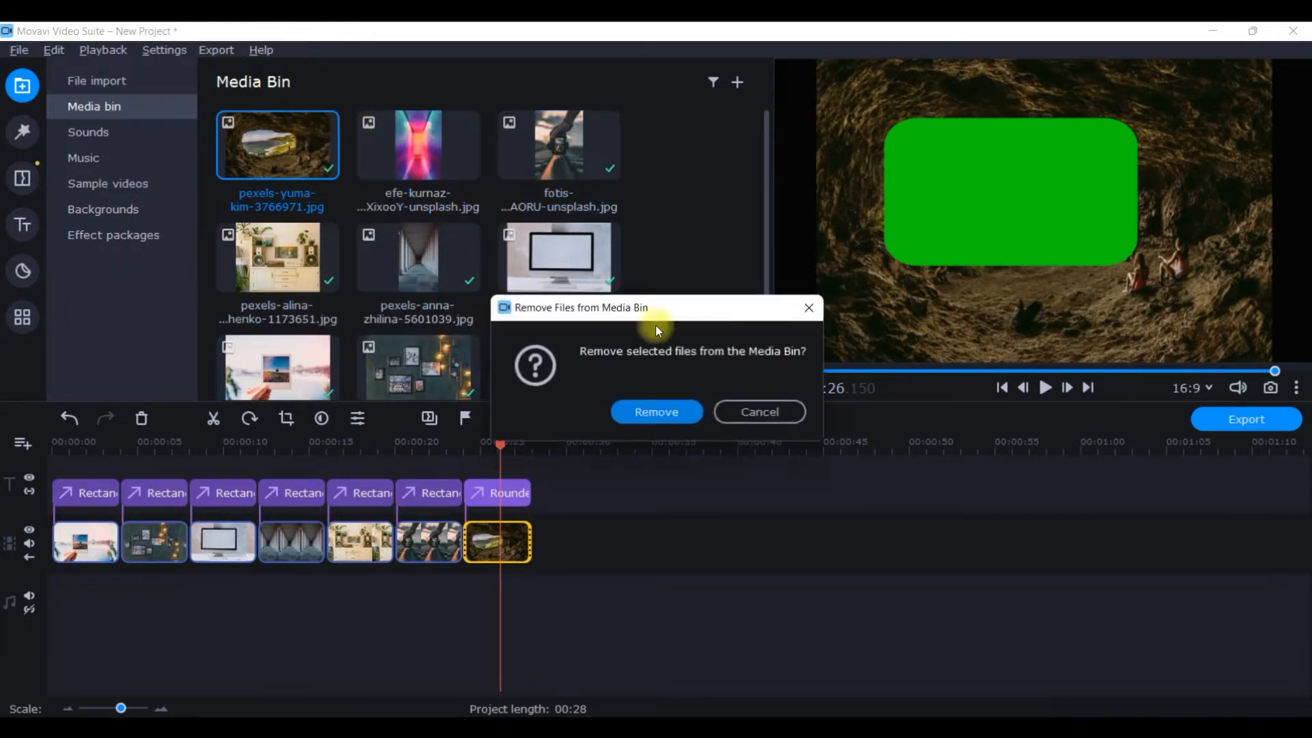
{"action": "left_click", "coordinate": [656, 412]}
{"action": "left_click", "coordinate": [326, 118]}
{"action": "key", "text": "Delete"}
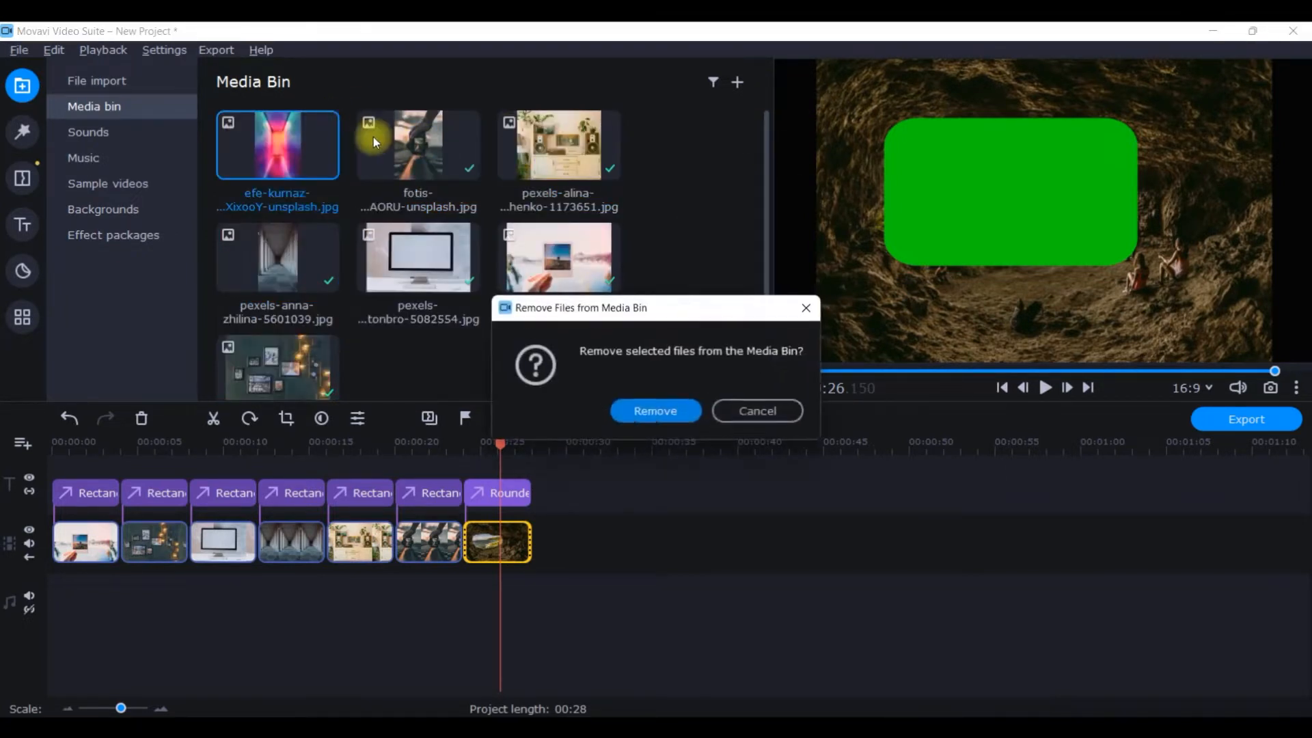
{"action": "left_click", "coordinate": [656, 412]}
{"action": "left_click", "coordinate": [326, 123]}
{"action": "key", "text": "Delete"}
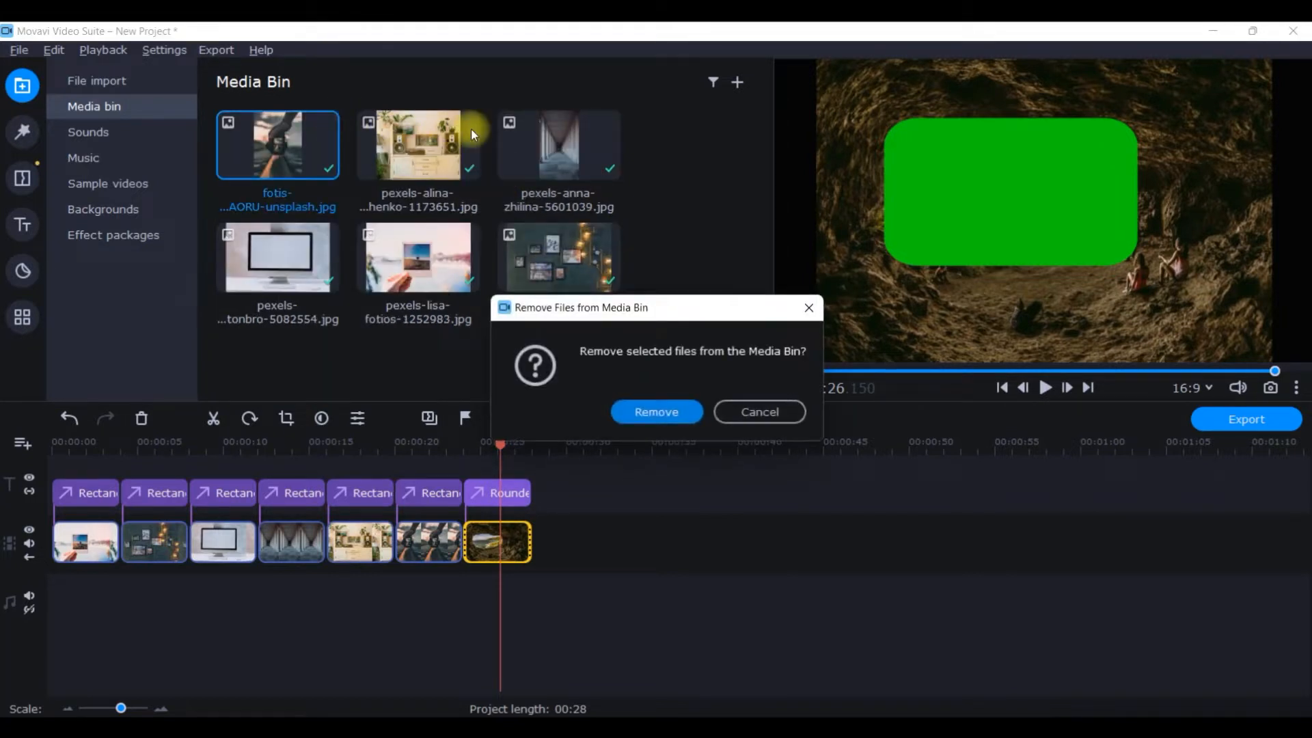
{"action": "left_click", "coordinate": [656, 412]}
Step: Import the saved snapshot images, including Snap 1.png, Snap 2.png, Snap3.png, Snap4.png, Snap5.png and Snap 6.png
{"action": "left_click", "coordinate": [95, 81]}
{"action": "left_click", "coordinate": [502, 217]}
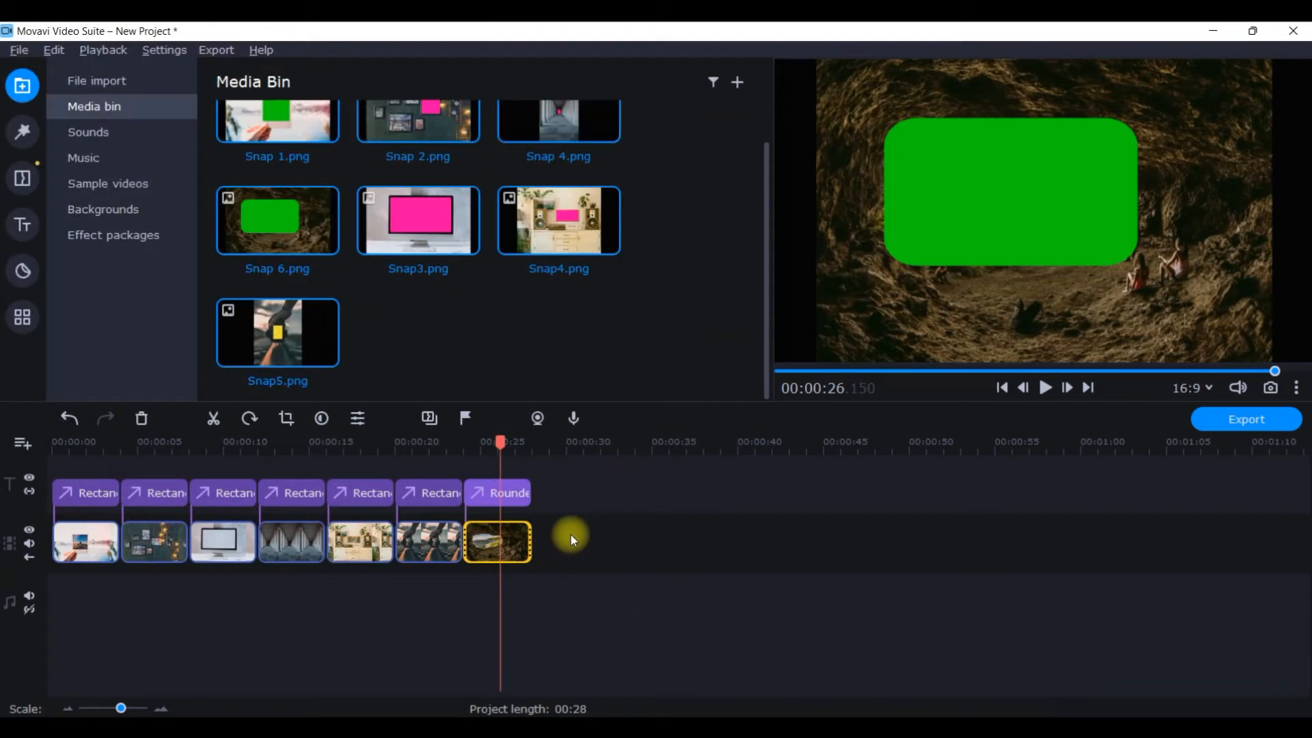
Step: Delete all photo clips and rectangle titles from the timeline and add several extra video tracks
{"action": "left_click_drag", "start_coordinate": [572, 535], "coordinate": [3, 493]}
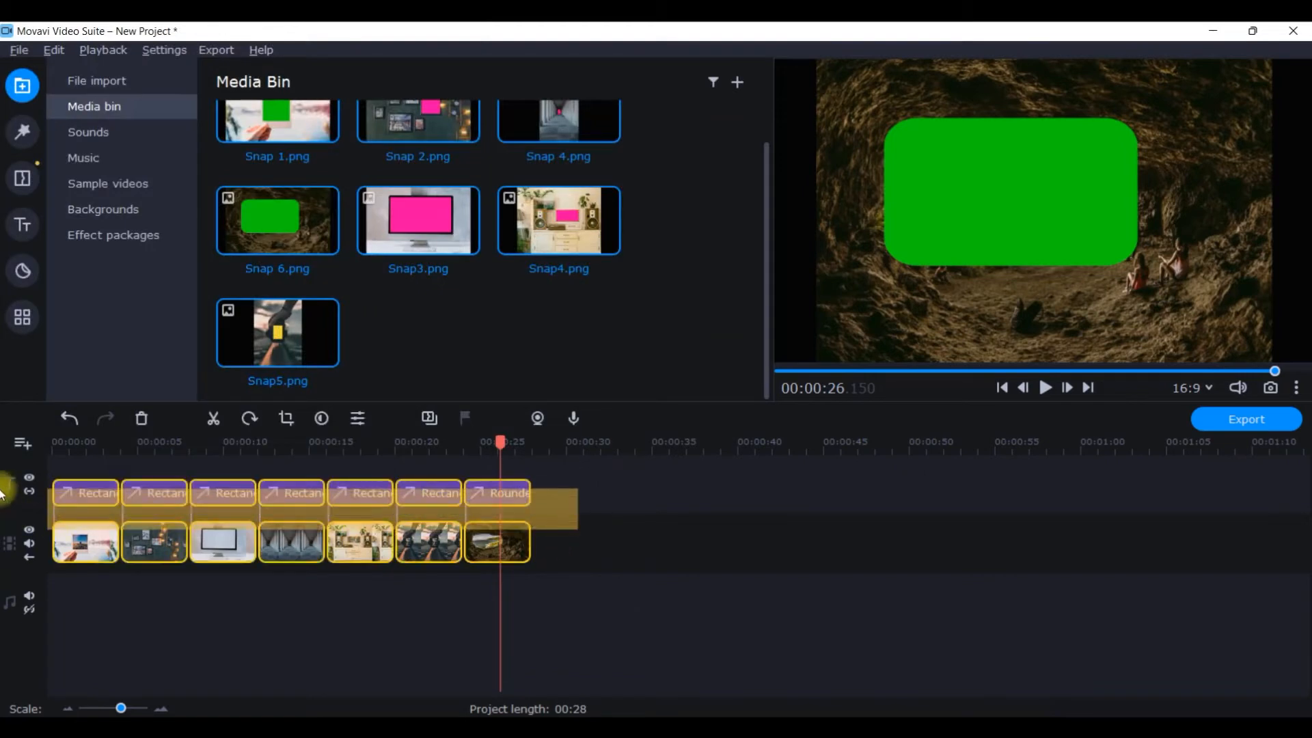
{"action": "left_click", "coordinate": [144, 418]}
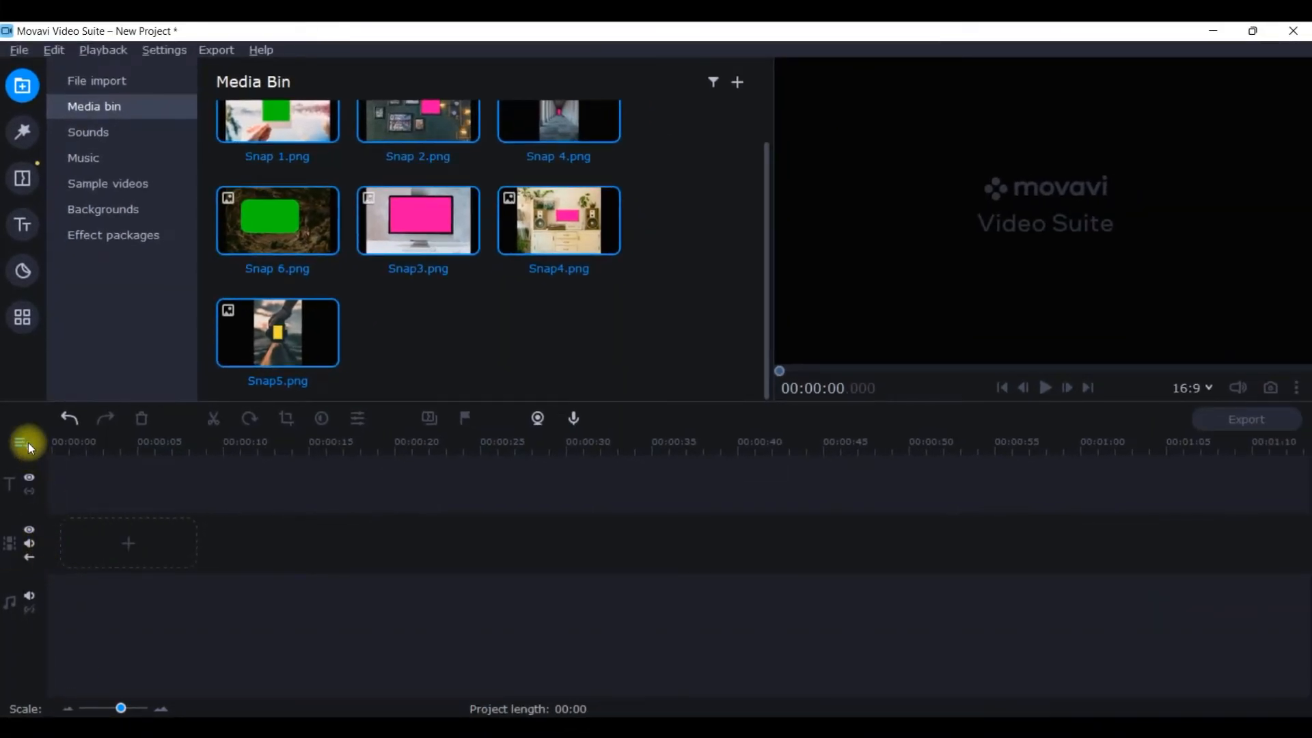
{"action": "left_click", "coordinate": [27, 443]}
{"action": "left_click", "coordinate": [42, 472]}
{"action": "left_click", "coordinate": [34, 453]}
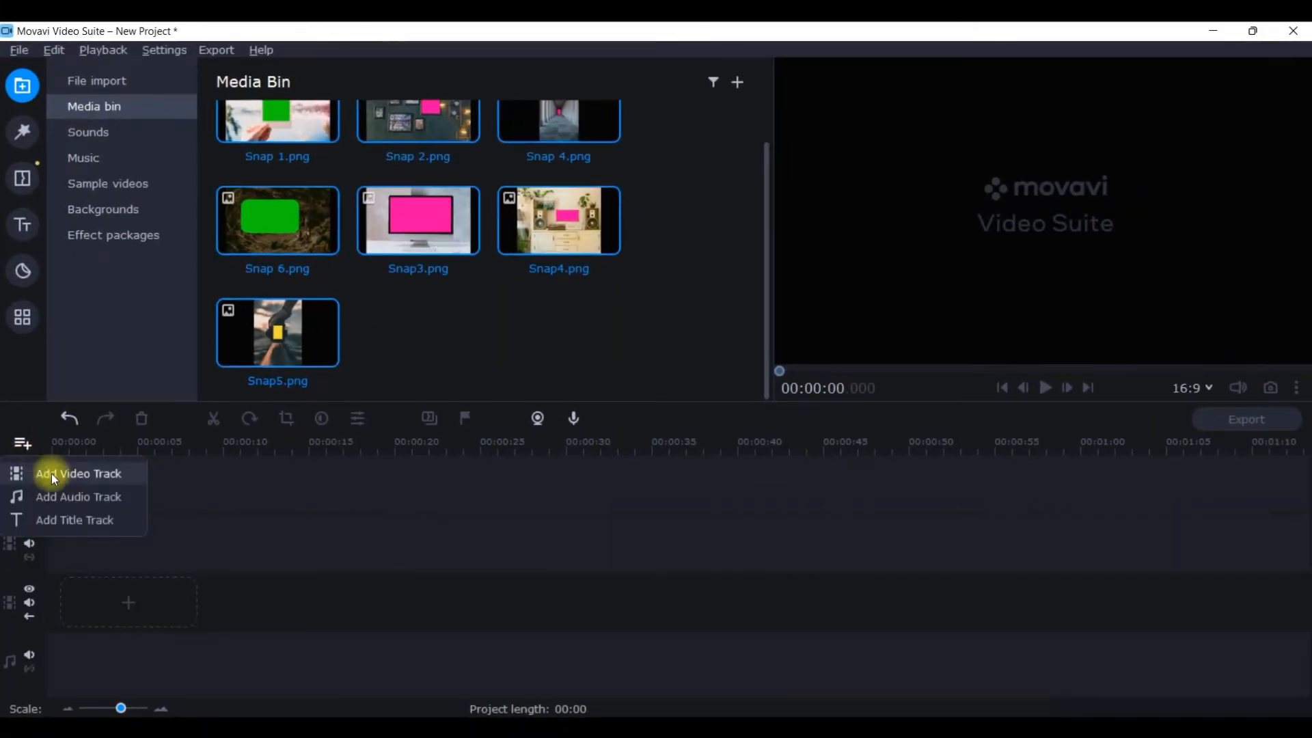
{"action": "left_click", "coordinate": [67, 477]}
{"action": "left_click", "coordinate": [28, 443]}
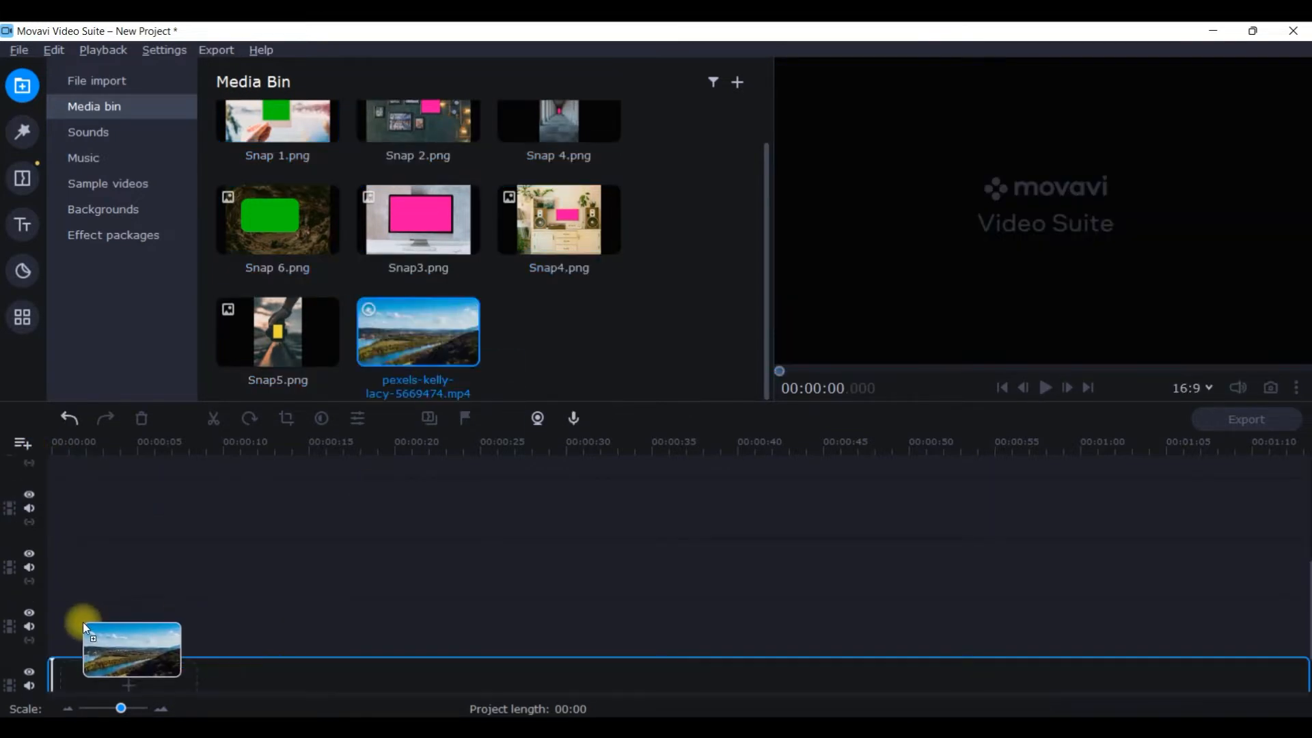
Step: Place the river landscape video on the main track without changing the project's aspect ratio, and stack the snapshot images on the overlay tracks above it
{"action": "left_click_drag", "start_coordinate": [83, 622], "coordinate": [60, 652]}
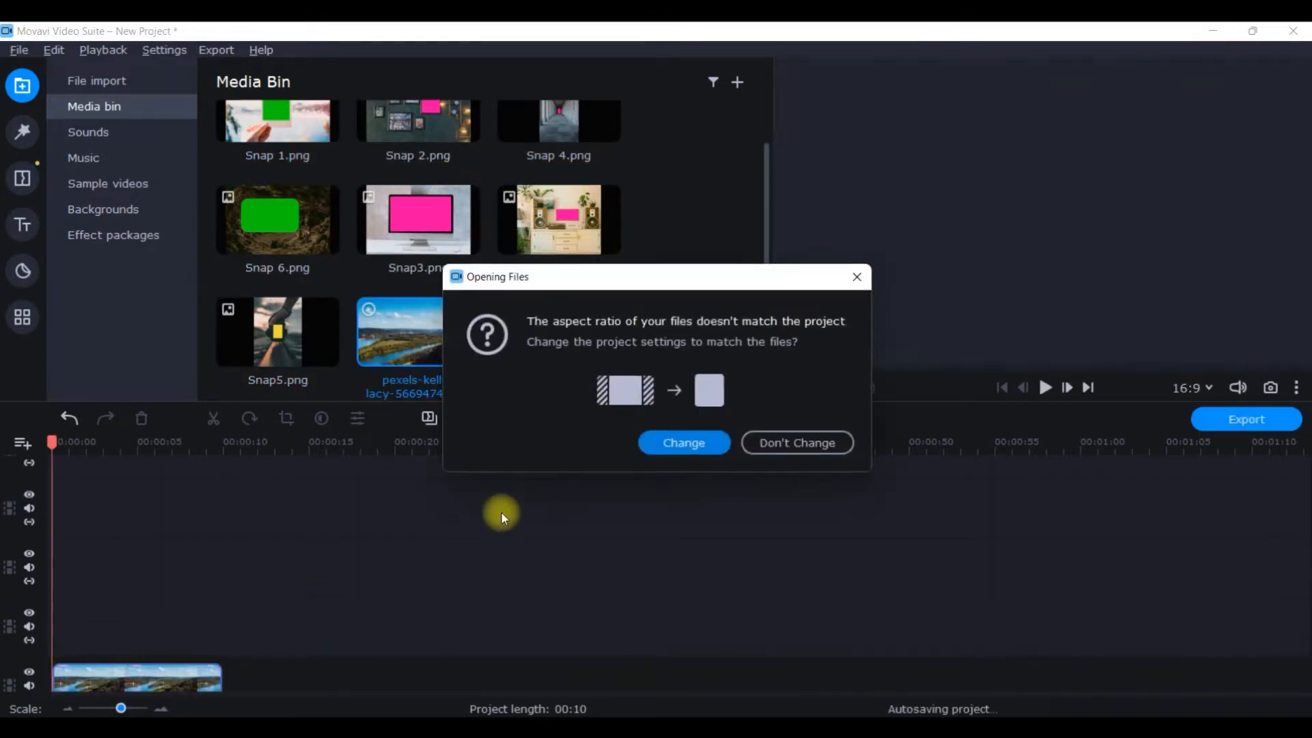
{"action": "left_click", "coordinate": [807, 443]}
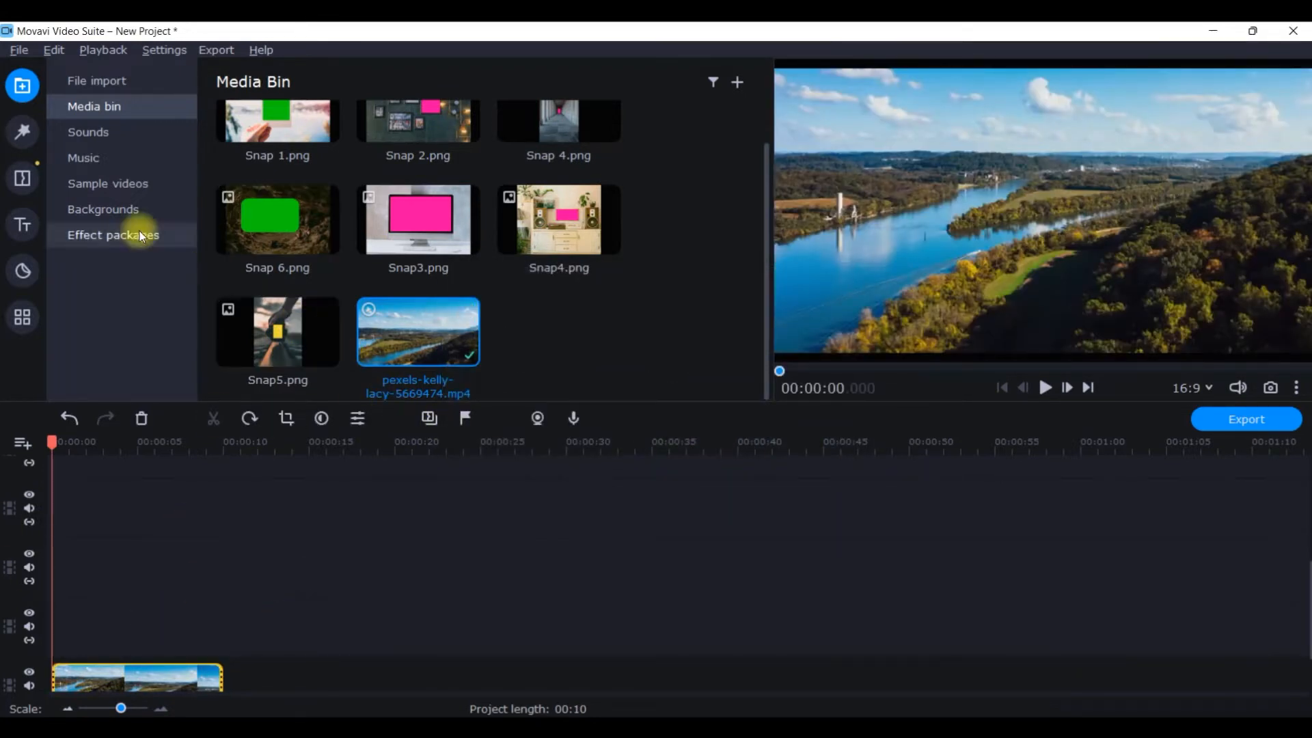
{"action": "left_click_drag", "start_coordinate": [276, 196], "coordinate": [57, 627]}
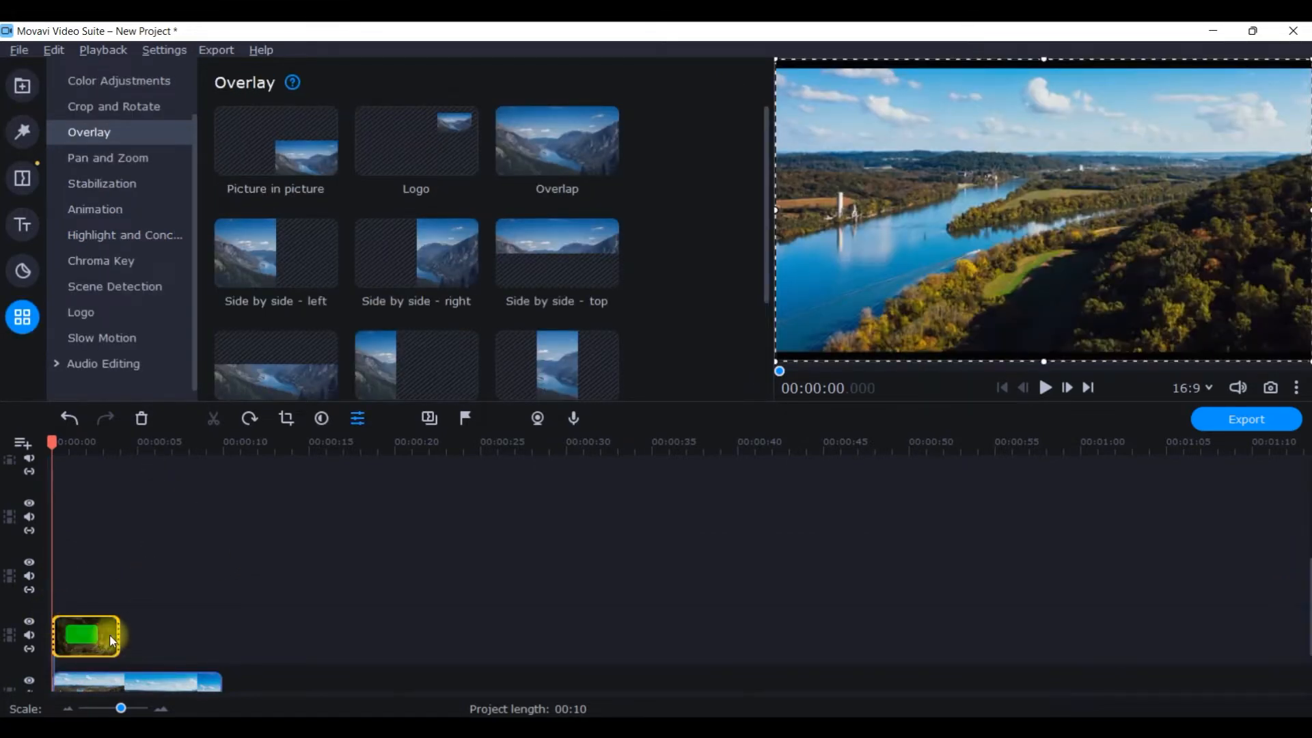
{"action": "left_click", "coordinate": [22, 86]}
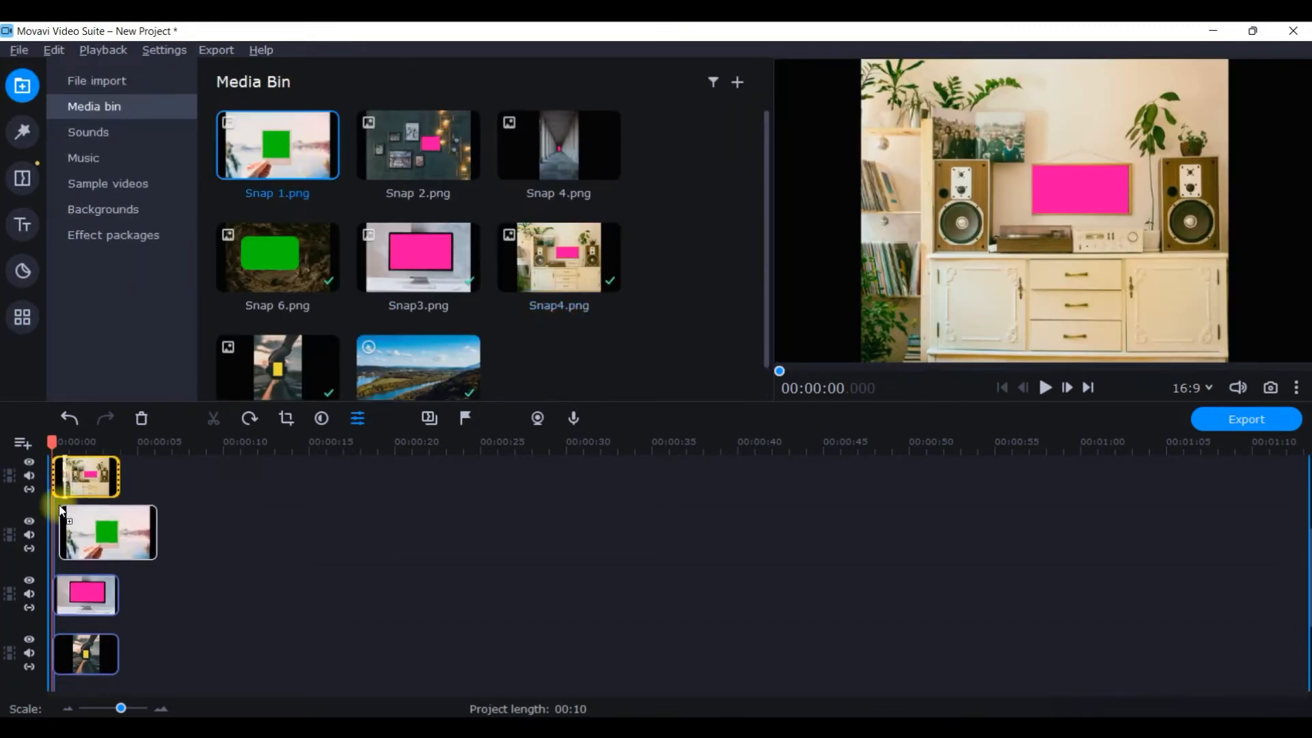
{"action": "left_click_drag", "start_coordinate": [418, 145], "coordinate": [224, 471]}
{"action": "left_click_drag", "start_coordinate": [559, 145], "coordinate": [85, 595]}
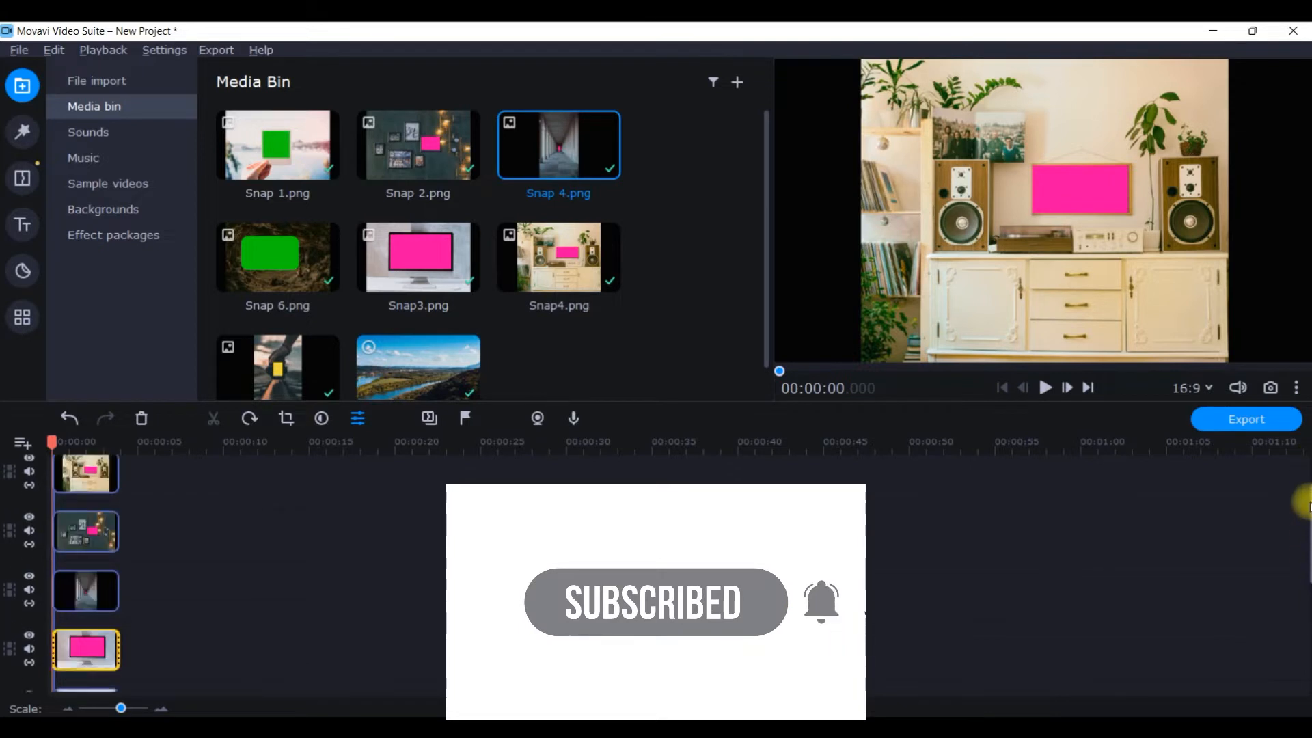
Step: Set the topmost living-room snapshot clip to the Overlap overlay mode and chroma key out its pink rectangle
{"action": "left_click_drag", "start_coordinate": [1311, 507], "coordinate": [1311, 452]}
{"action": "left_click", "coordinate": [80, 545]}
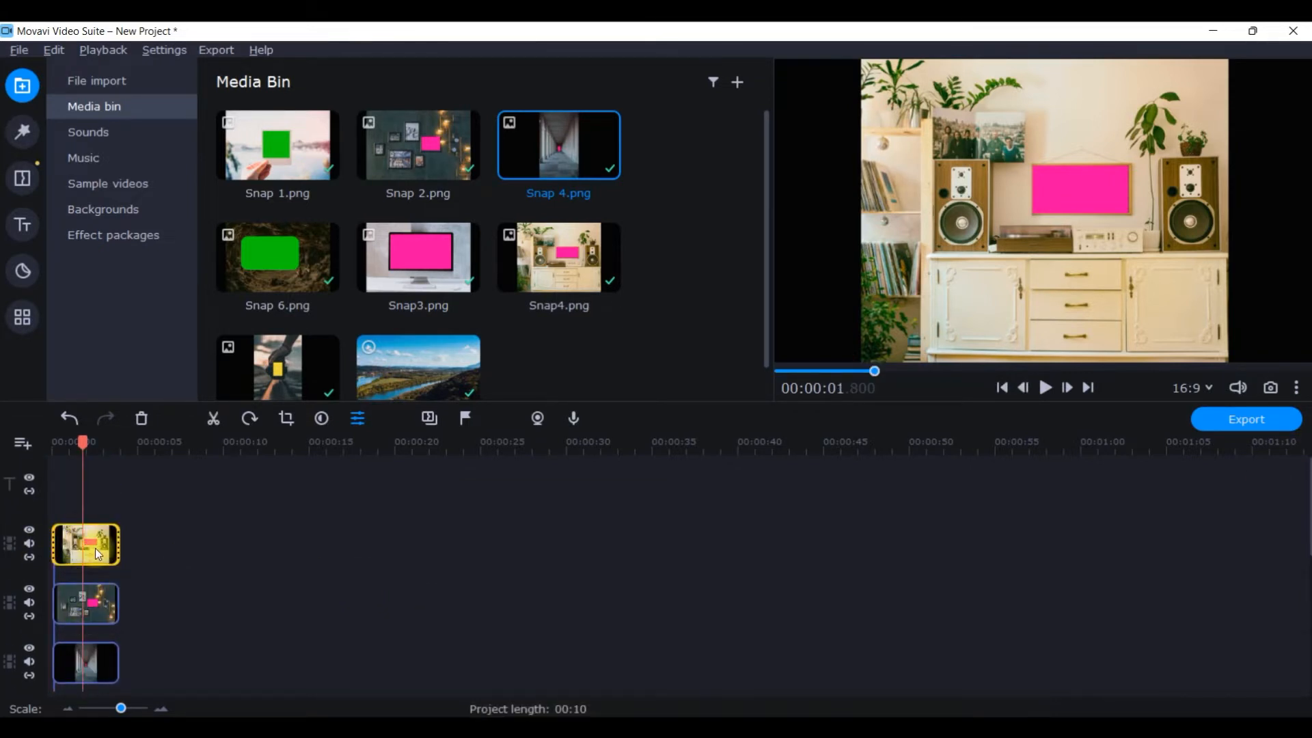
{"action": "left_click", "coordinate": [23, 318]}
{"action": "left_click", "coordinate": [568, 130]}
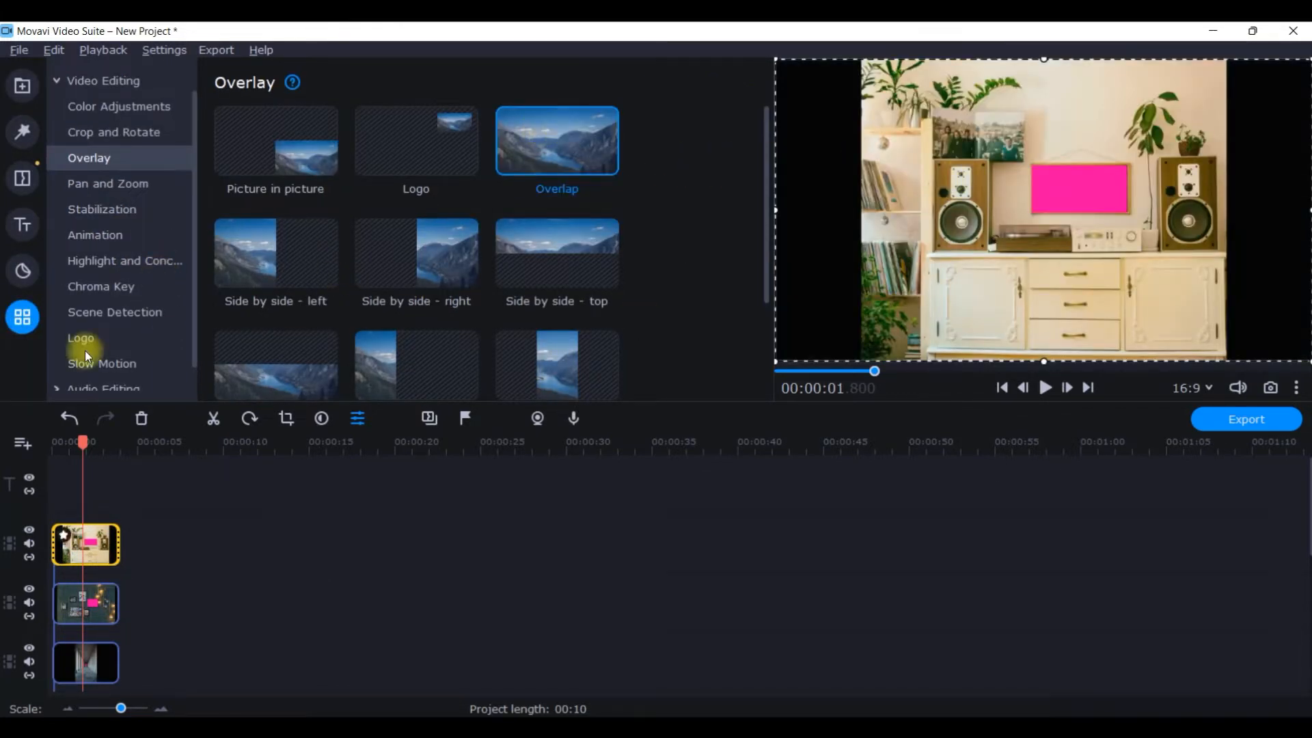
{"action": "left_click", "coordinate": [106, 295]}
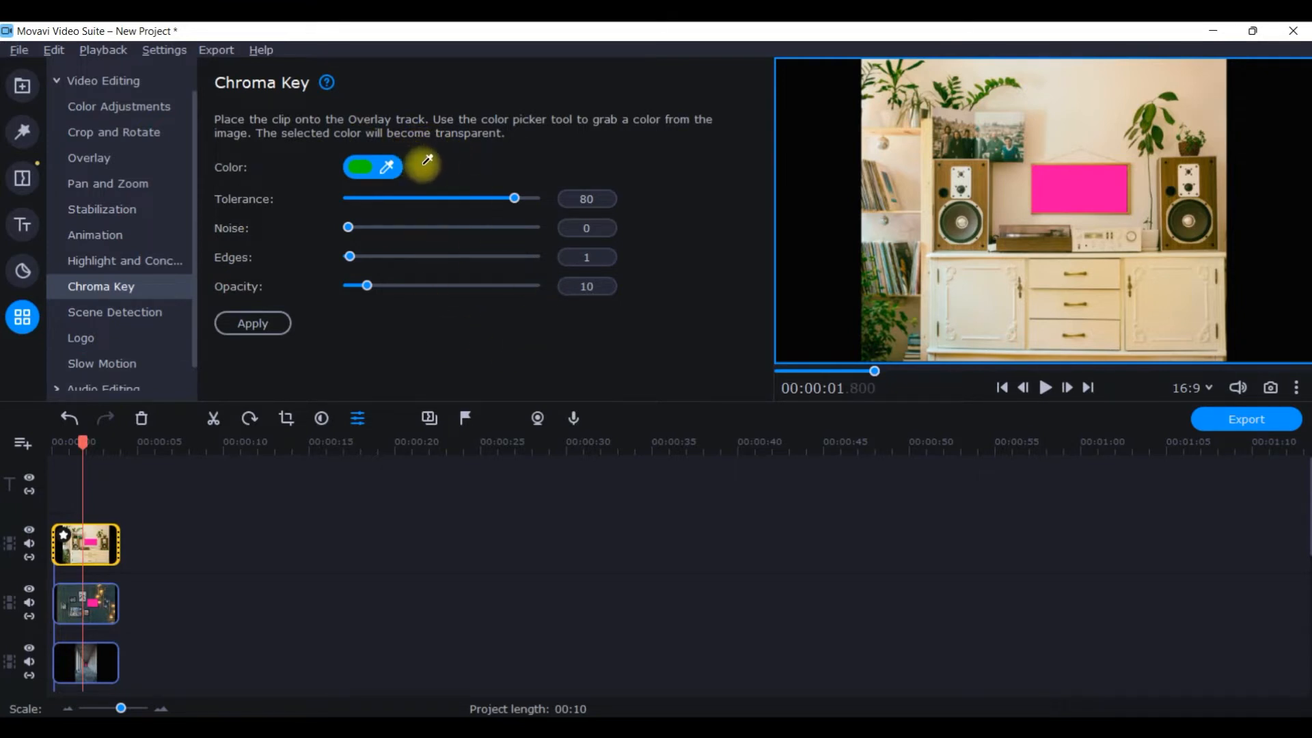
{"action": "left_click", "coordinate": [370, 170]}
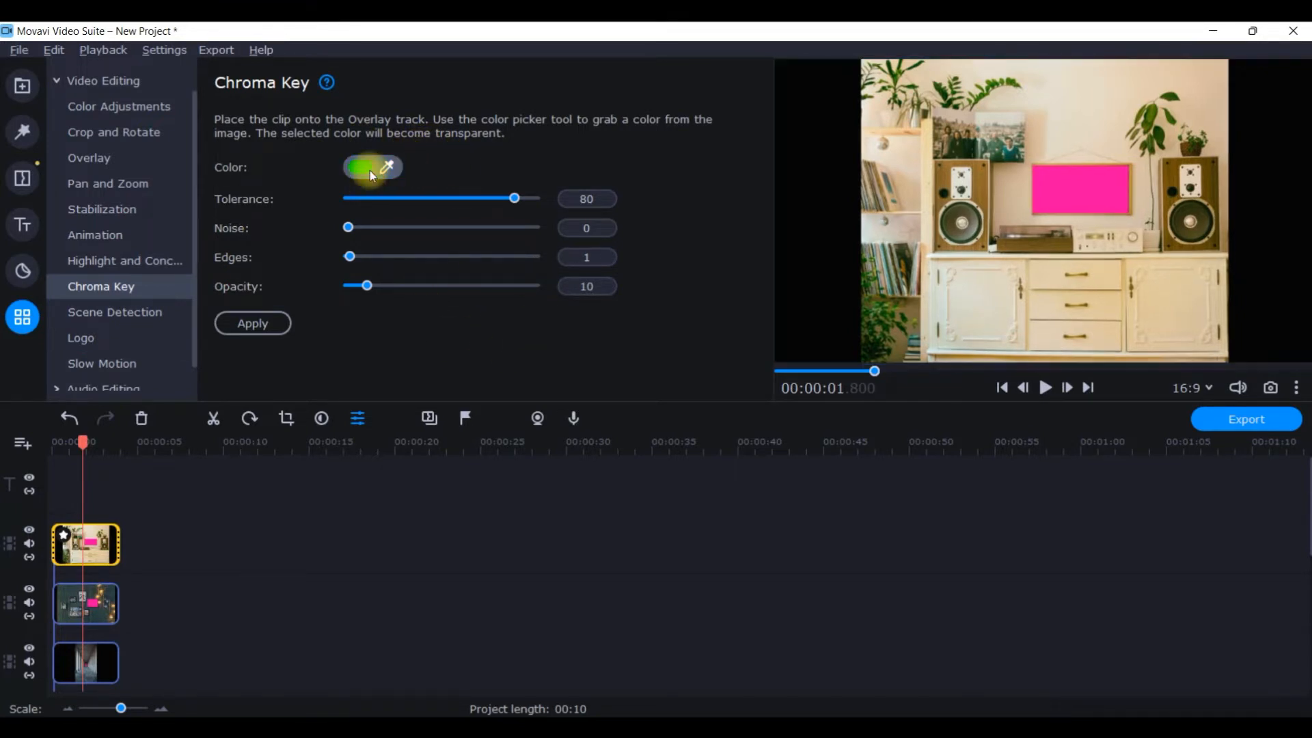
{"action": "left_click", "coordinate": [395, 174]}
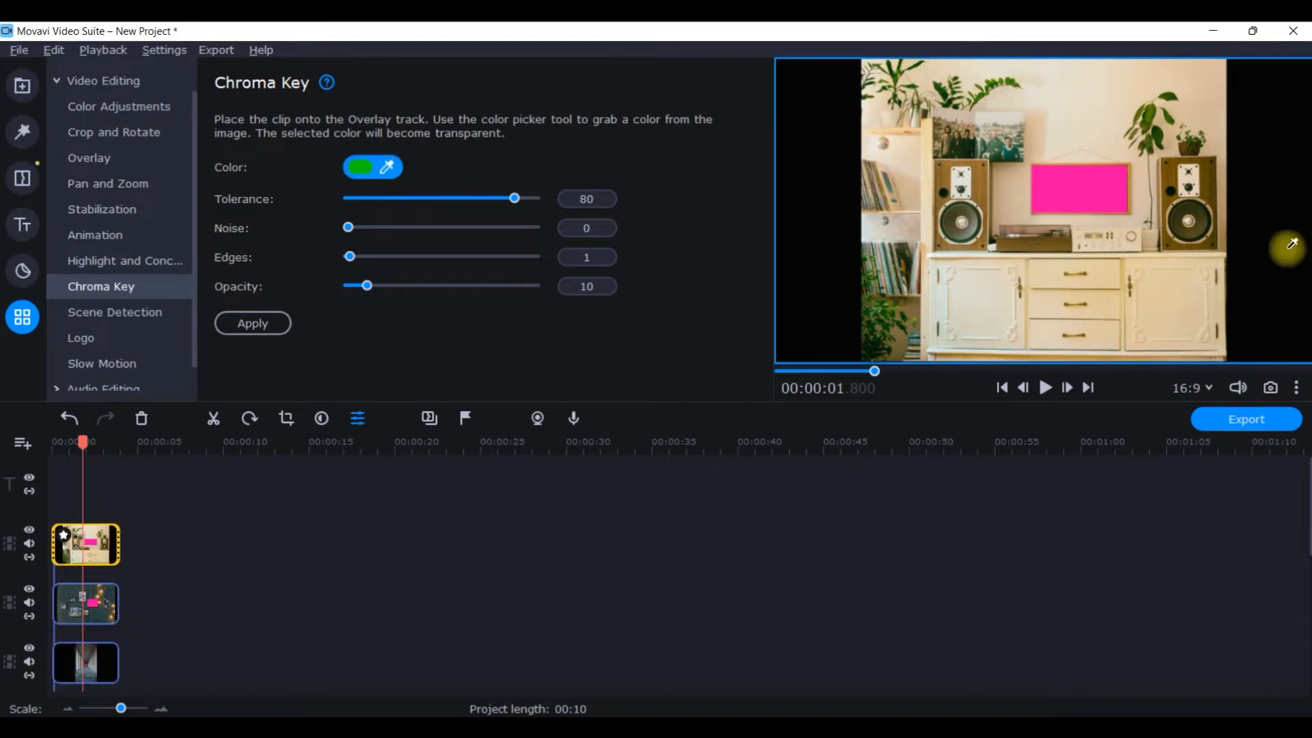
{"action": "left_click", "coordinate": [1091, 186]}
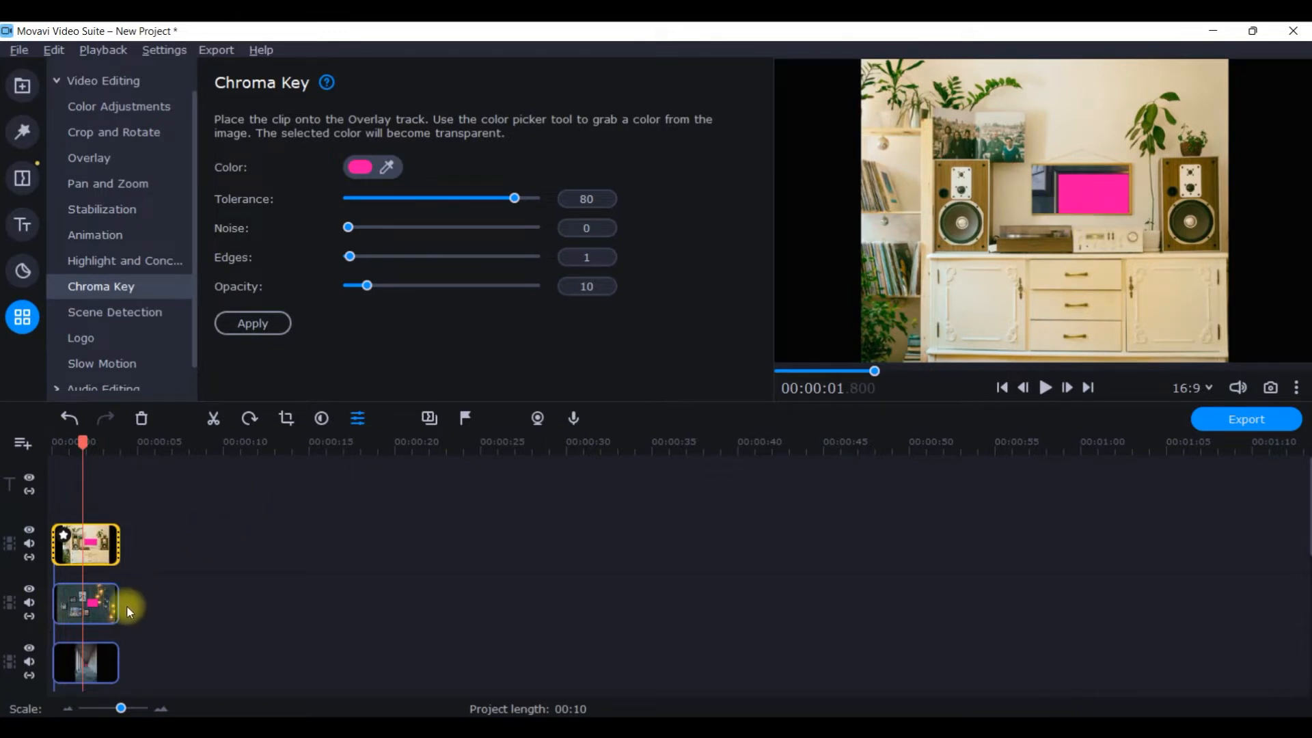
Step: Chroma key out the pink rectangles in the dark picture-wall clip and the corridor clip below it
{"action": "left_click", "coordinate": [99, 601]}
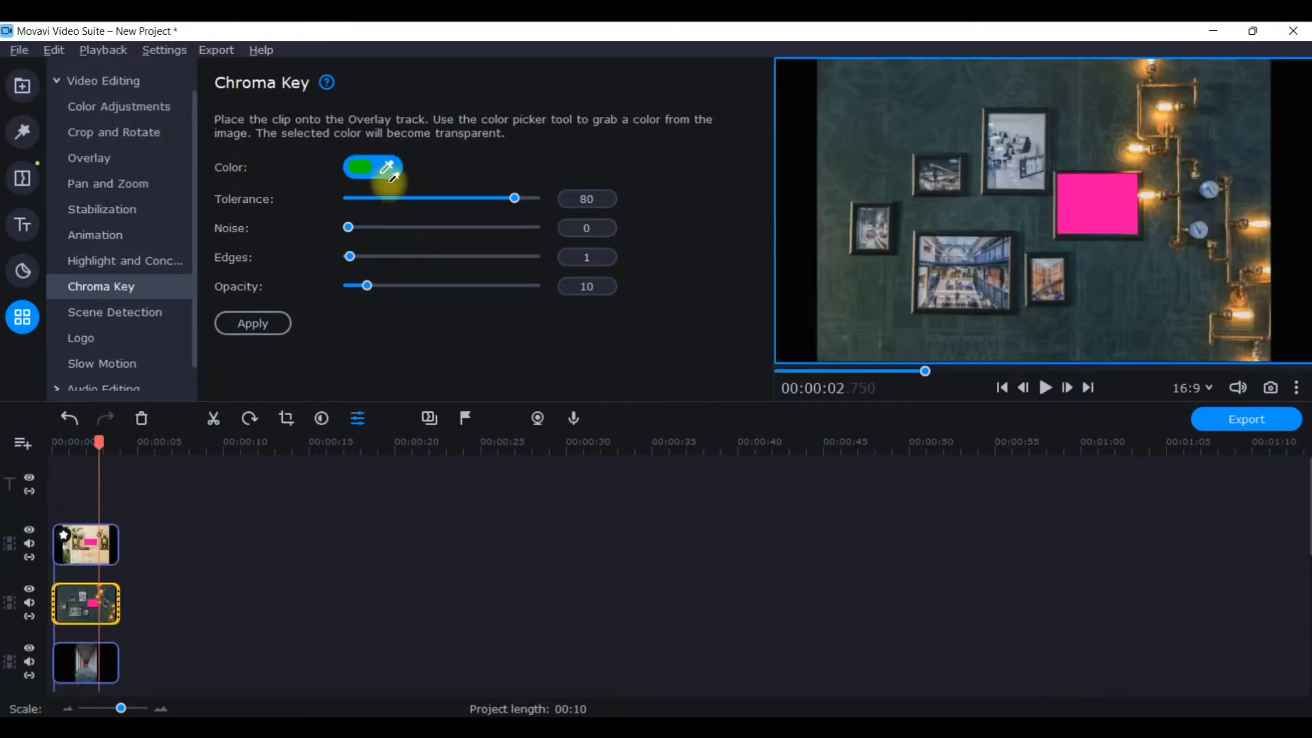
{"action": "left_click", "coordinate": [1092, 202]}
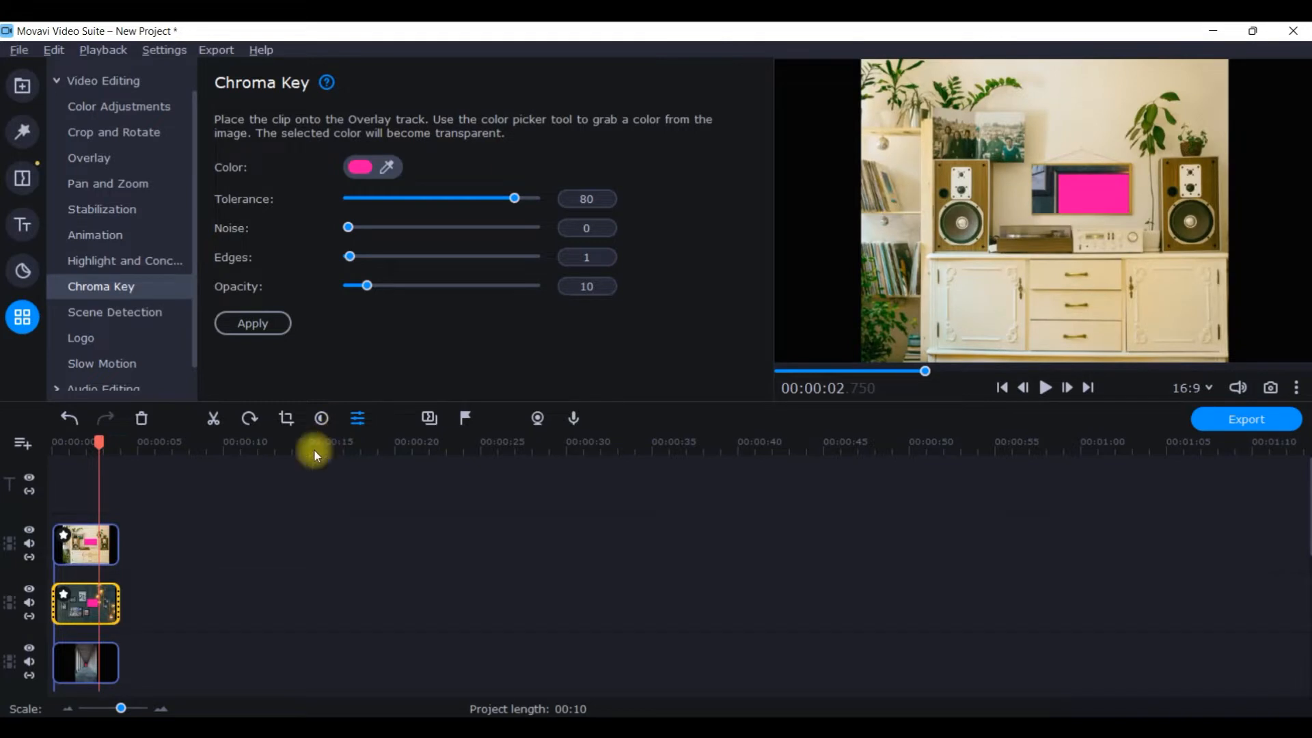
{"action": "left_click", "coordinate": [80, 667]}
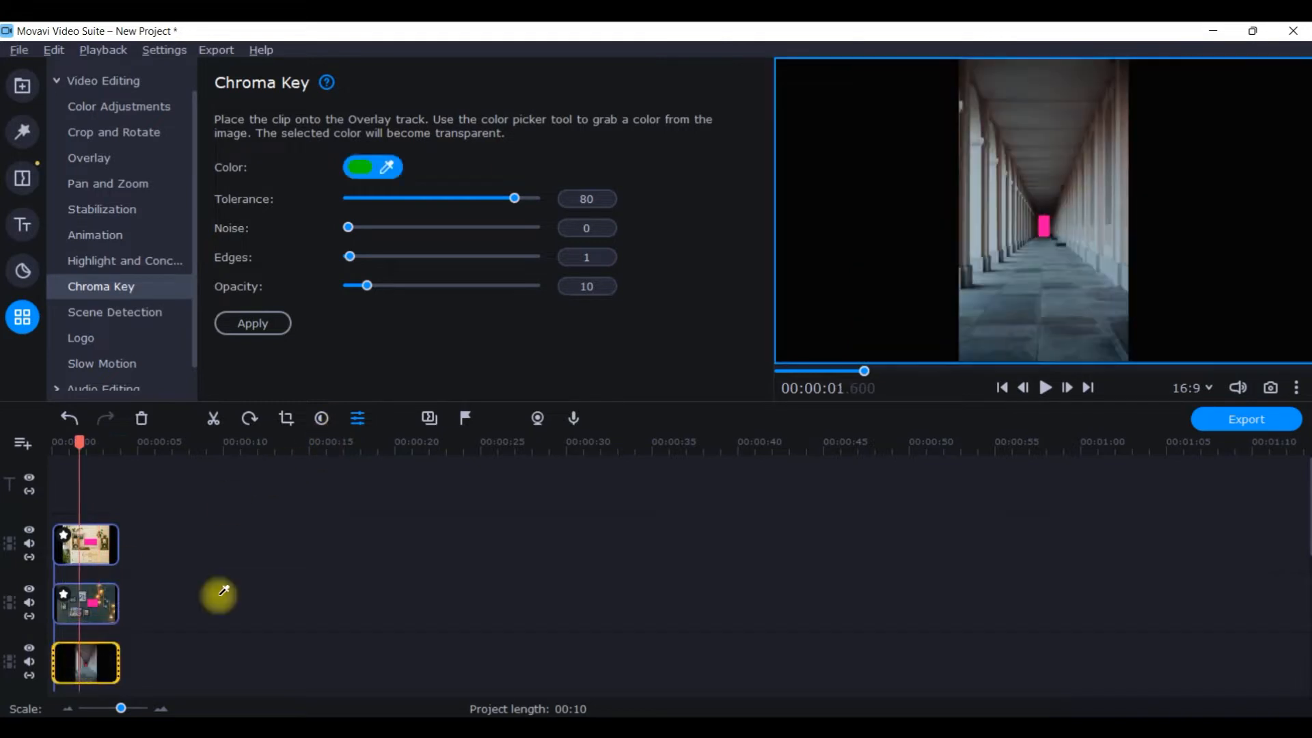
{"action": "left_click", "coordinate": [1050, 226]}
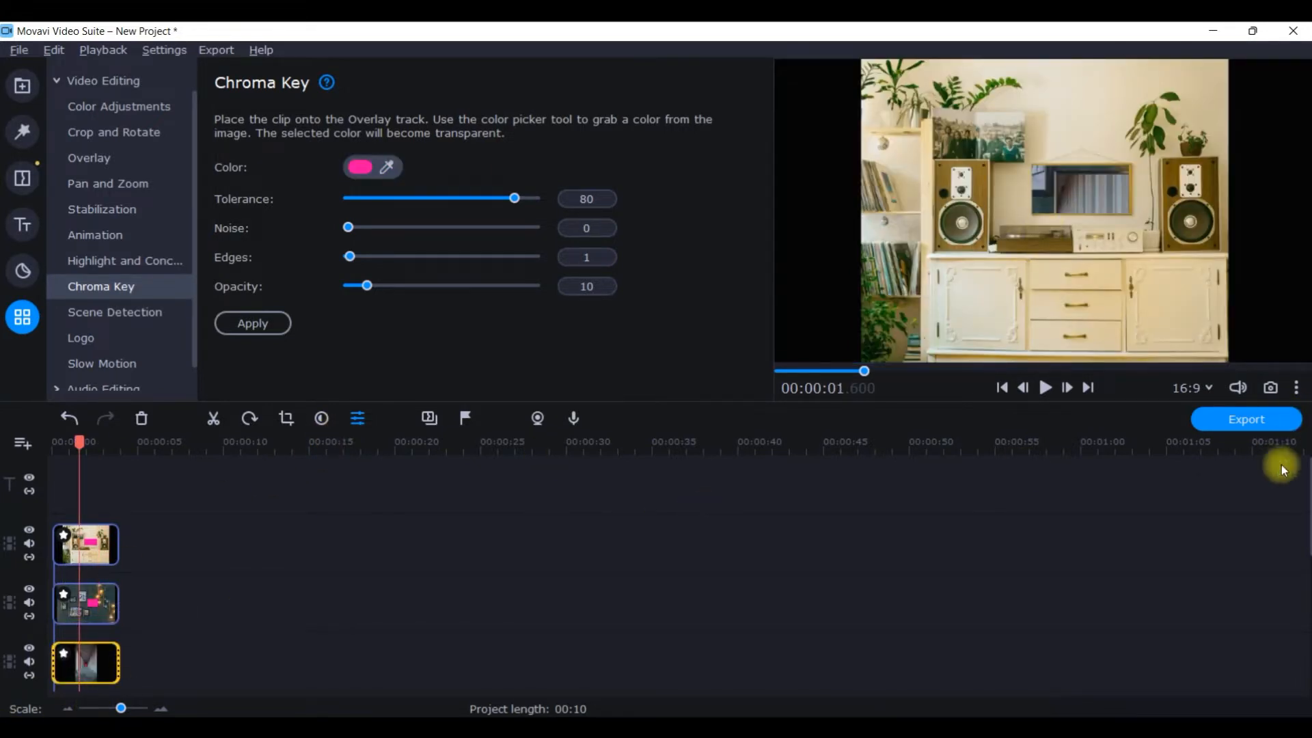
Step: Chroma key out the pink rectangle in the computer monitor clip and the green rectangle in the hand-held photo clip
{"action": "left_click_drag", "start_coordinate": [1307, 487], "coordinate": [1309, 554]}
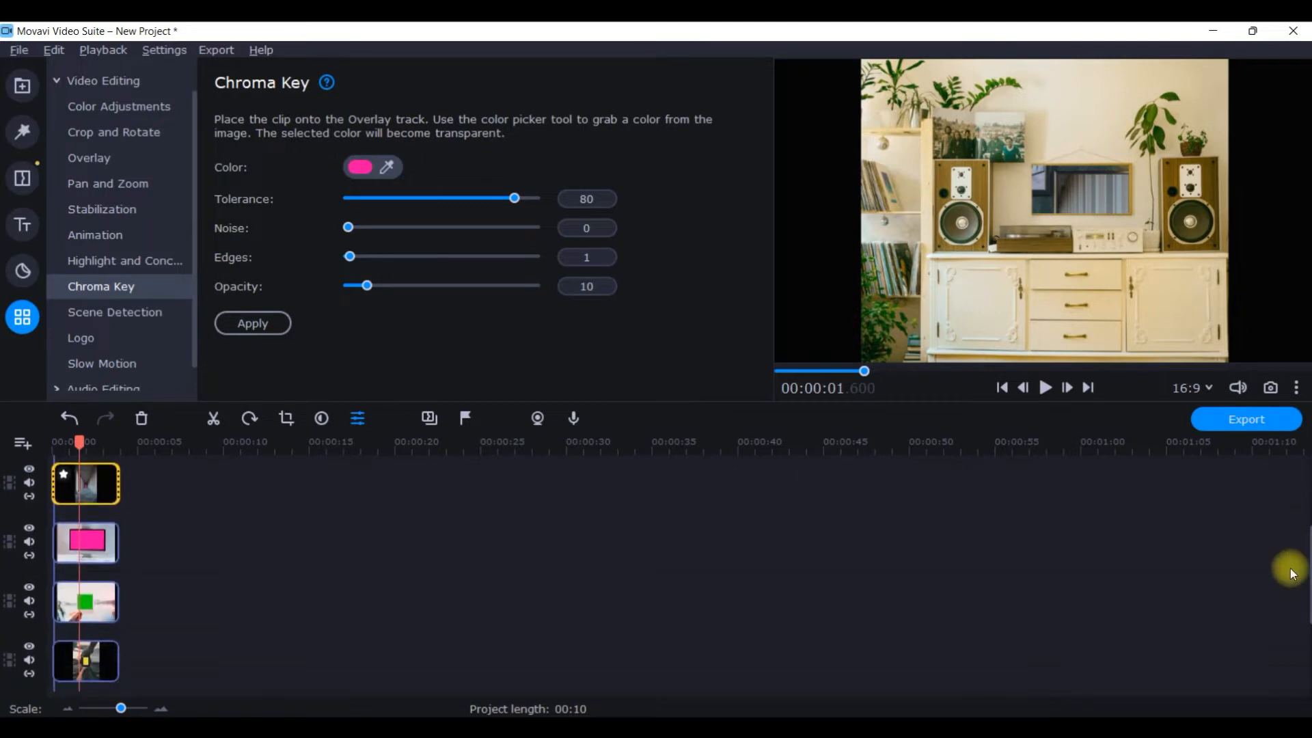
{"action": "left_click", "coordinate": [95, 551]}
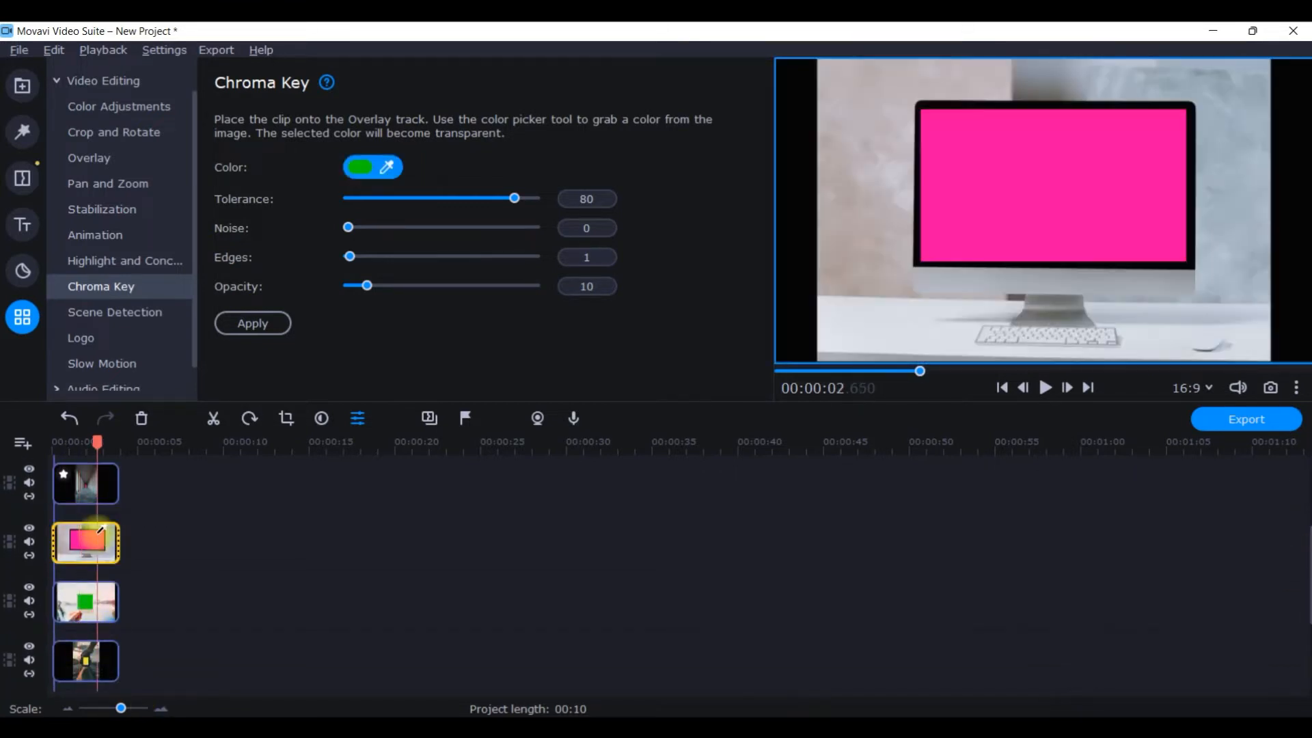
{"action": "left_click", "coordinate": [1098, 160]}
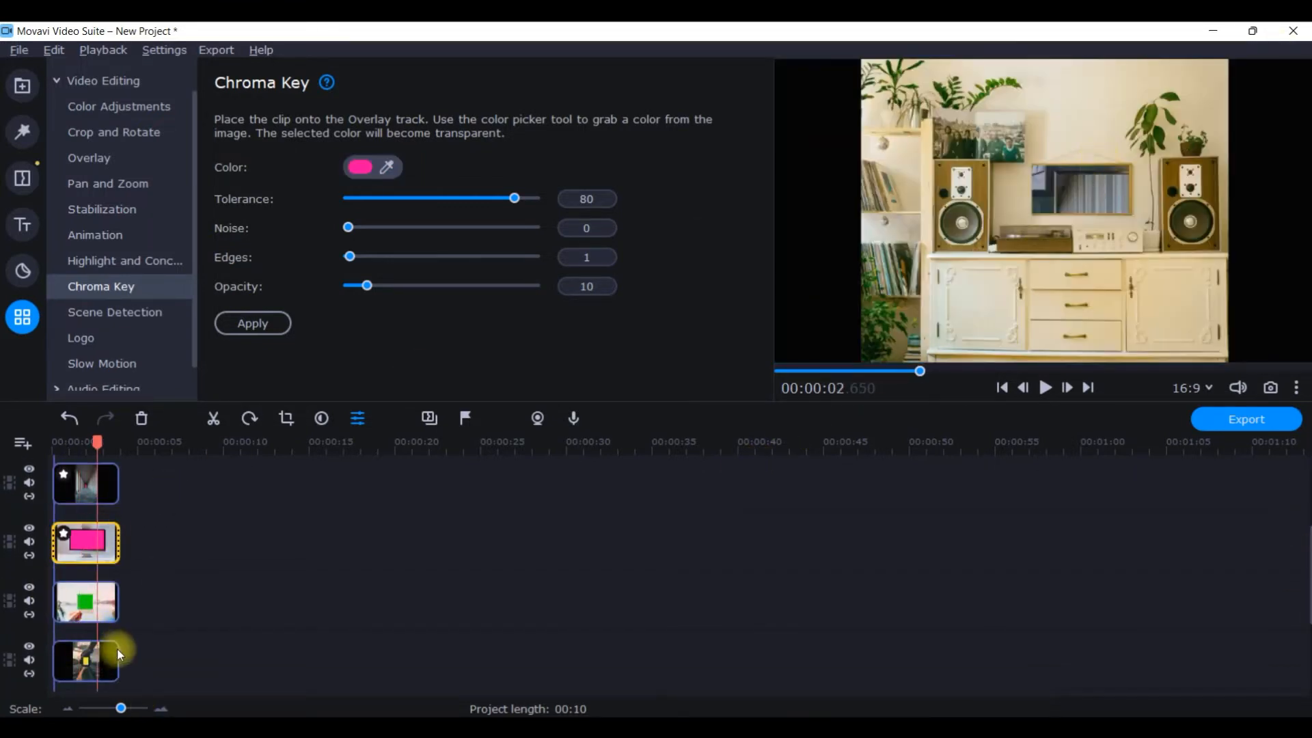
{"action": "left_click", "coordinate": [86, 601]}
{"action": "left_click", "coordinate": [1017, 246]}
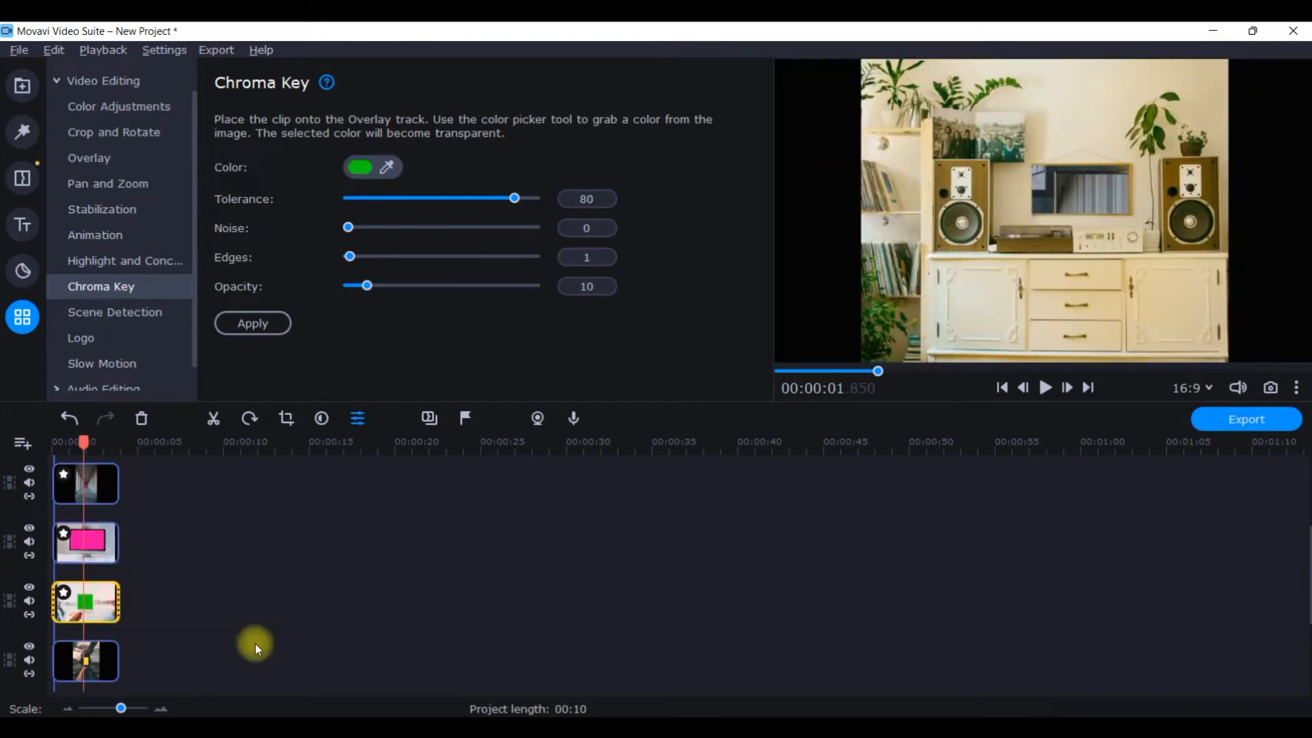
Step: Chroma key out the yellow rectangle in the Snap5 clip and the green rounded rectangle in the cave clip, and apply the keying
{"action": "left_click", "coordinate": [72, 658]}
{"action": "left_click", "coordinate": [1056, 208]}
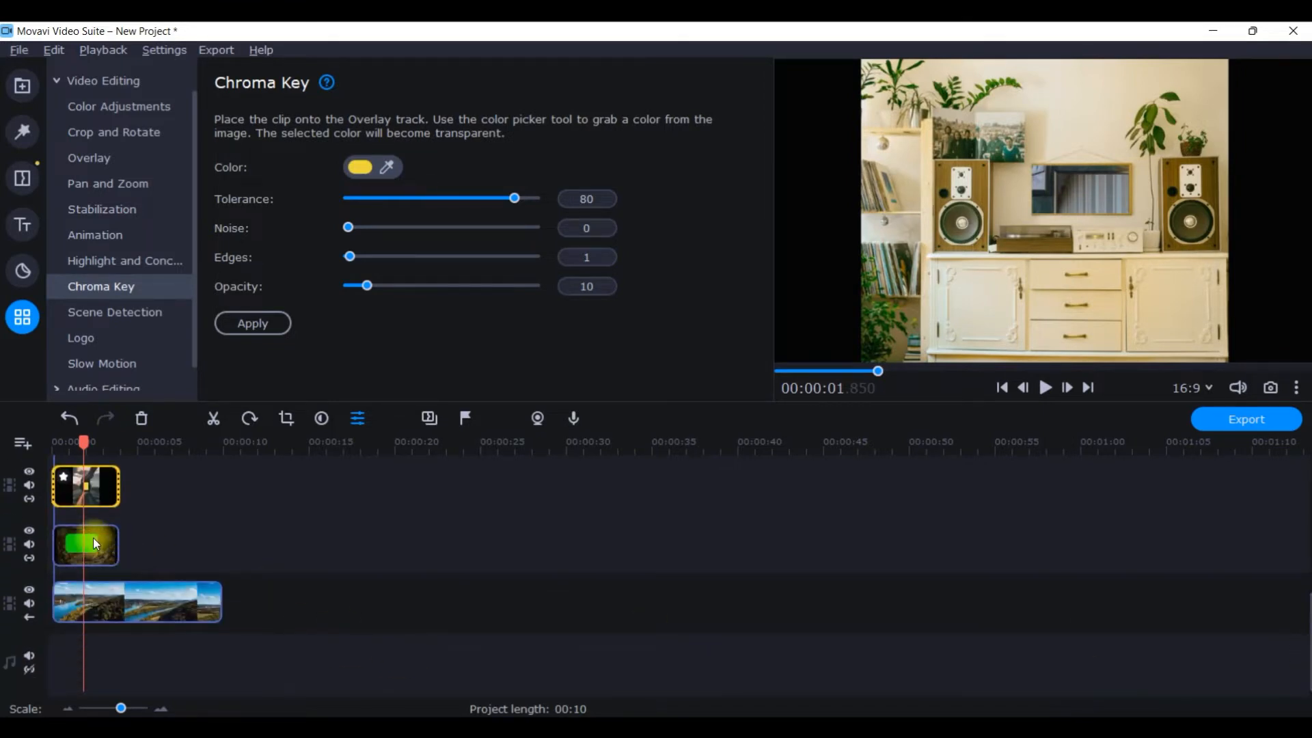
{"action": "left_click", "coordinate": [91, 538]}
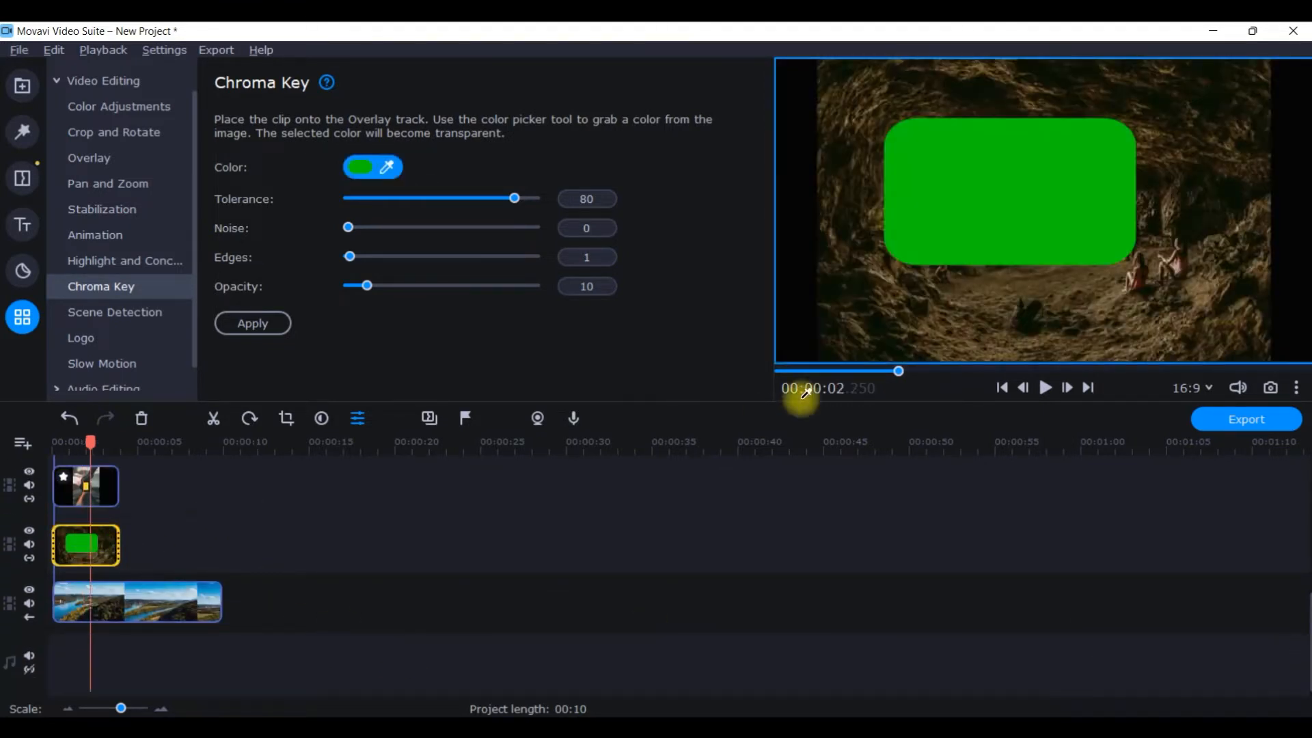
{"action": "left_click", "coordinate": [1033, 199]}
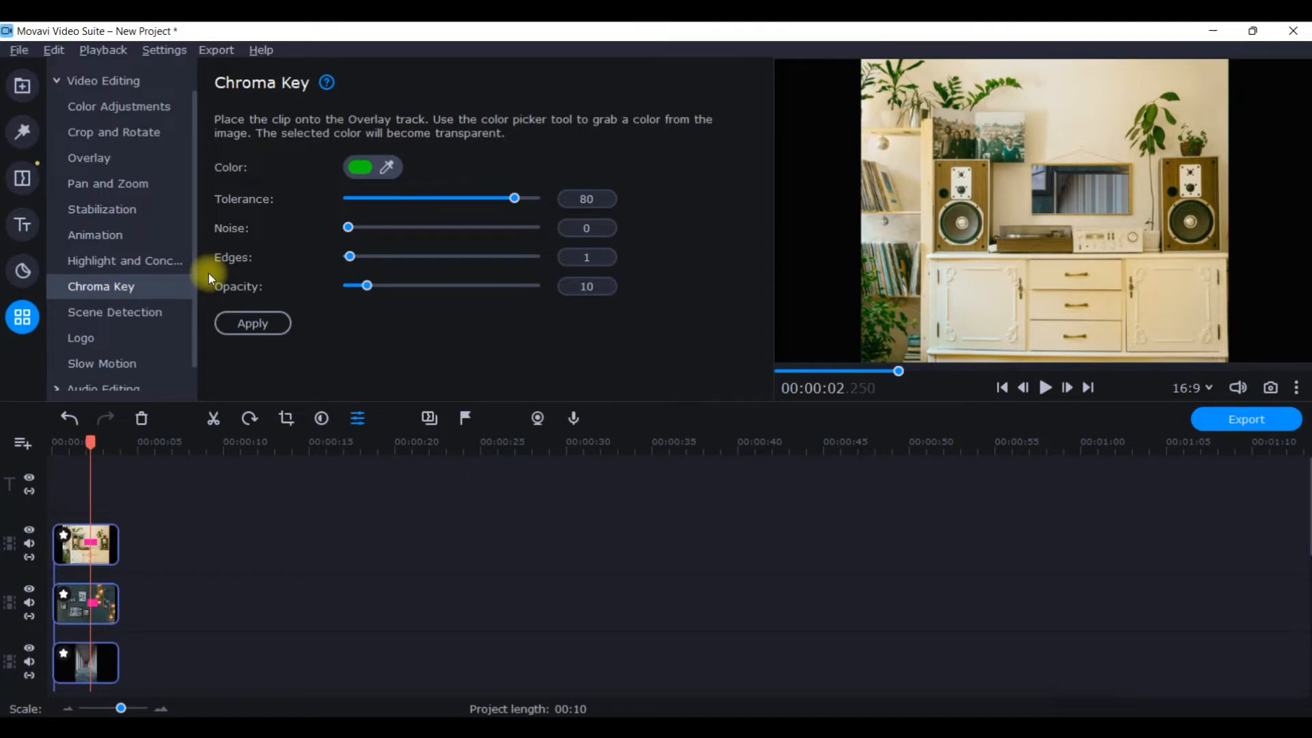
{"action": "left_click", "coordinate": [235, 326]}
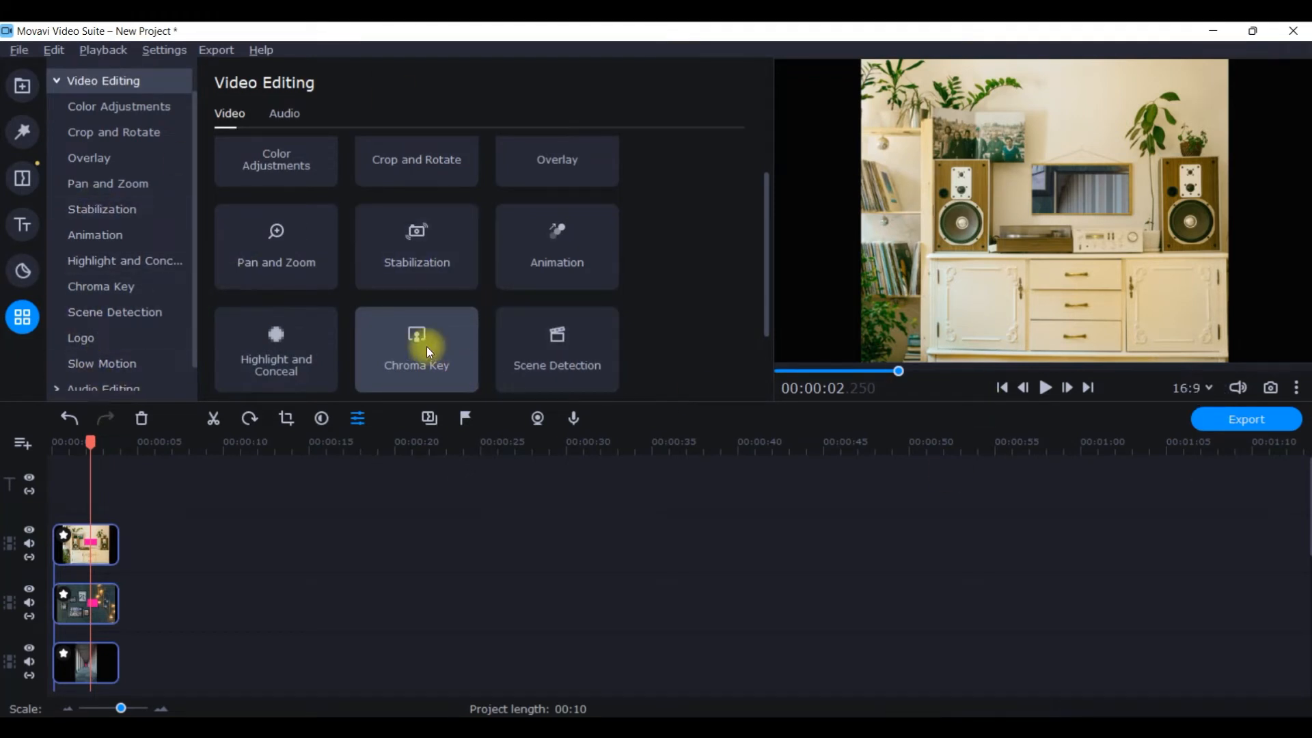
Step: Add the Zoom in pan-and-zoom effect to the topmost living-room clip
{"action": "scroll", "coordinate": [615, 328], "scroll_direction": "up", "scroll_amount": 1}
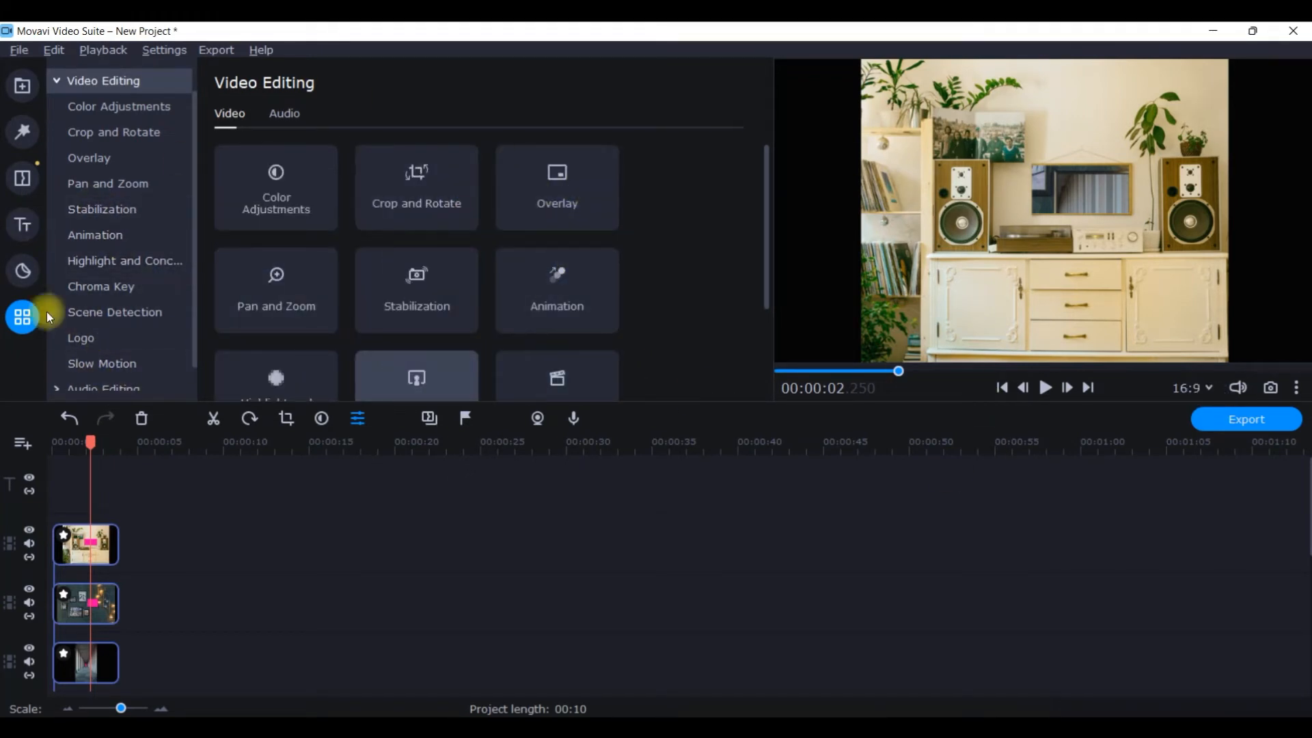
{"action": "left_click", "coordinate": [58, 80]}
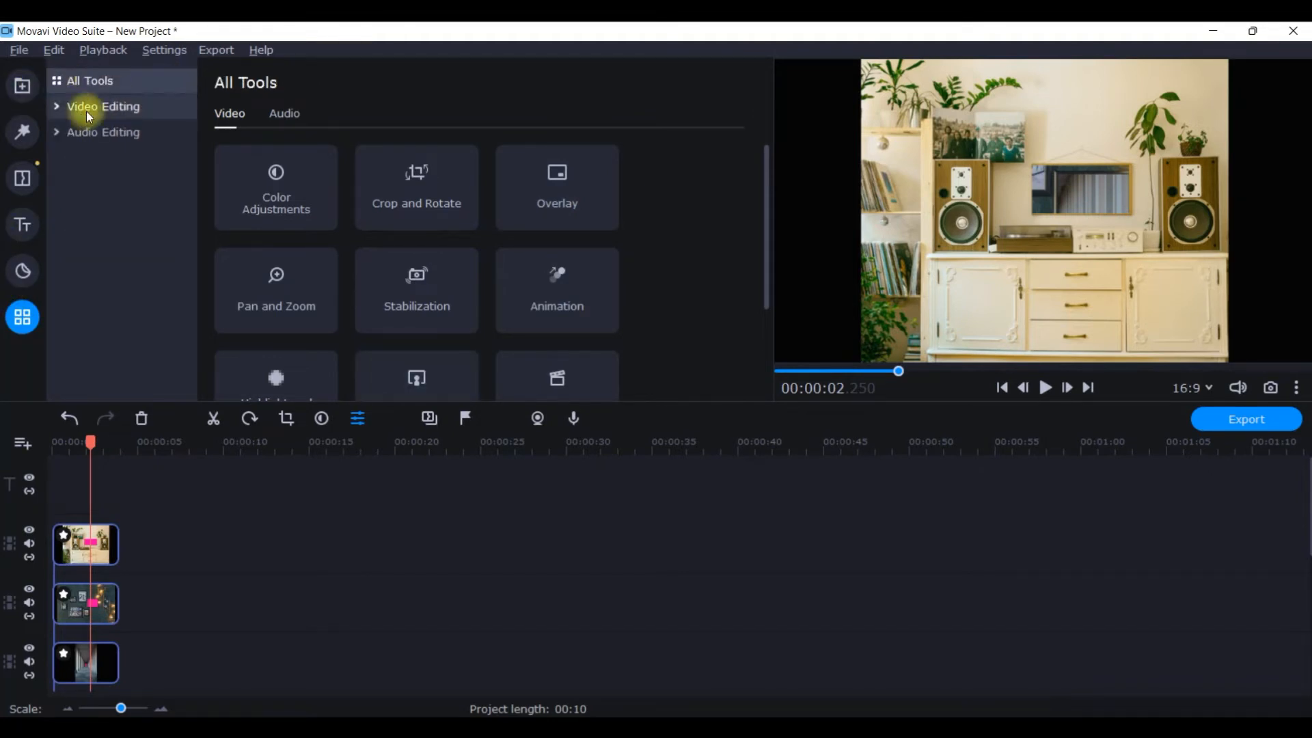
{"action": "left_click", "coordinate": [58, 107]}
{"action": "left_click", "coordinate": [101, 208]}
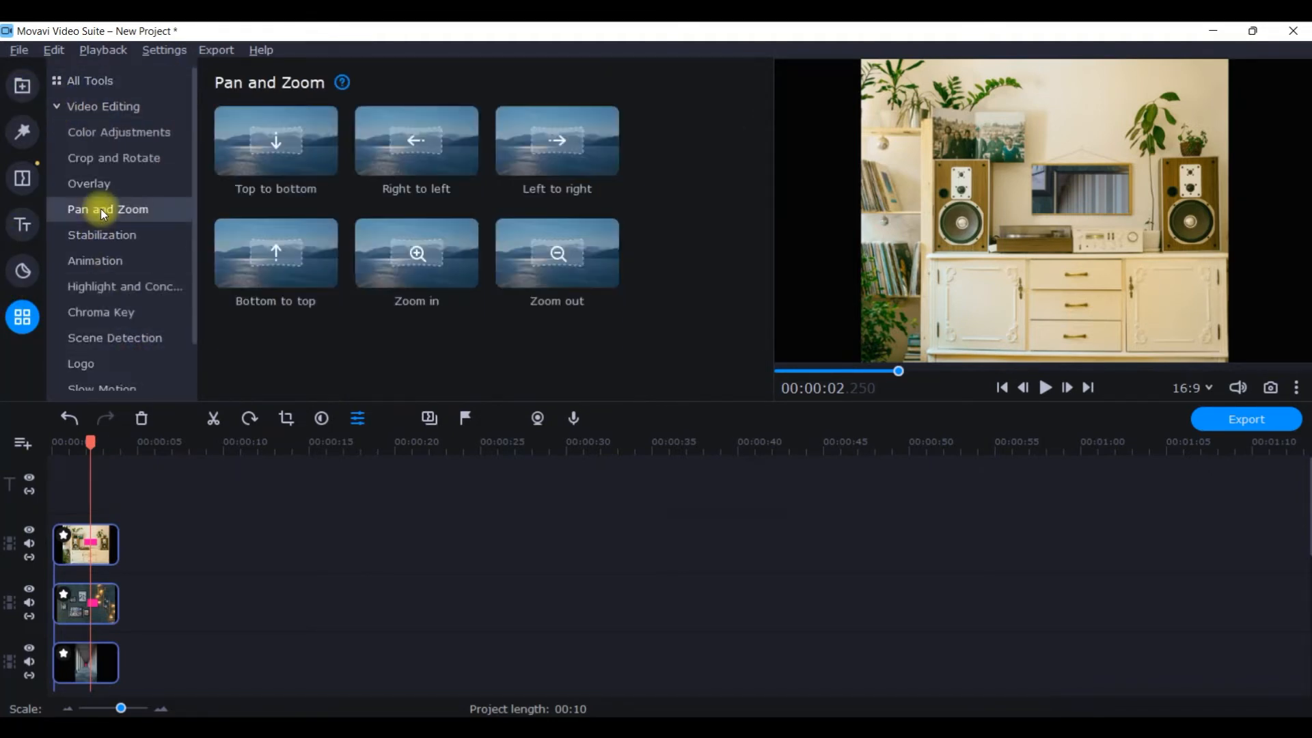
{"action": "left_click", "coordinate": [419, 252]}
{"action": "mouse_move", "coordinate": [421, 253]}
{"action": "left_mouse_down"}
{"action": "mouse_move", "coordinate": [358, 349]}
{"action": "mouse_move", "coordinate": [75, 533]}
{"action": "left_mouse_up"}
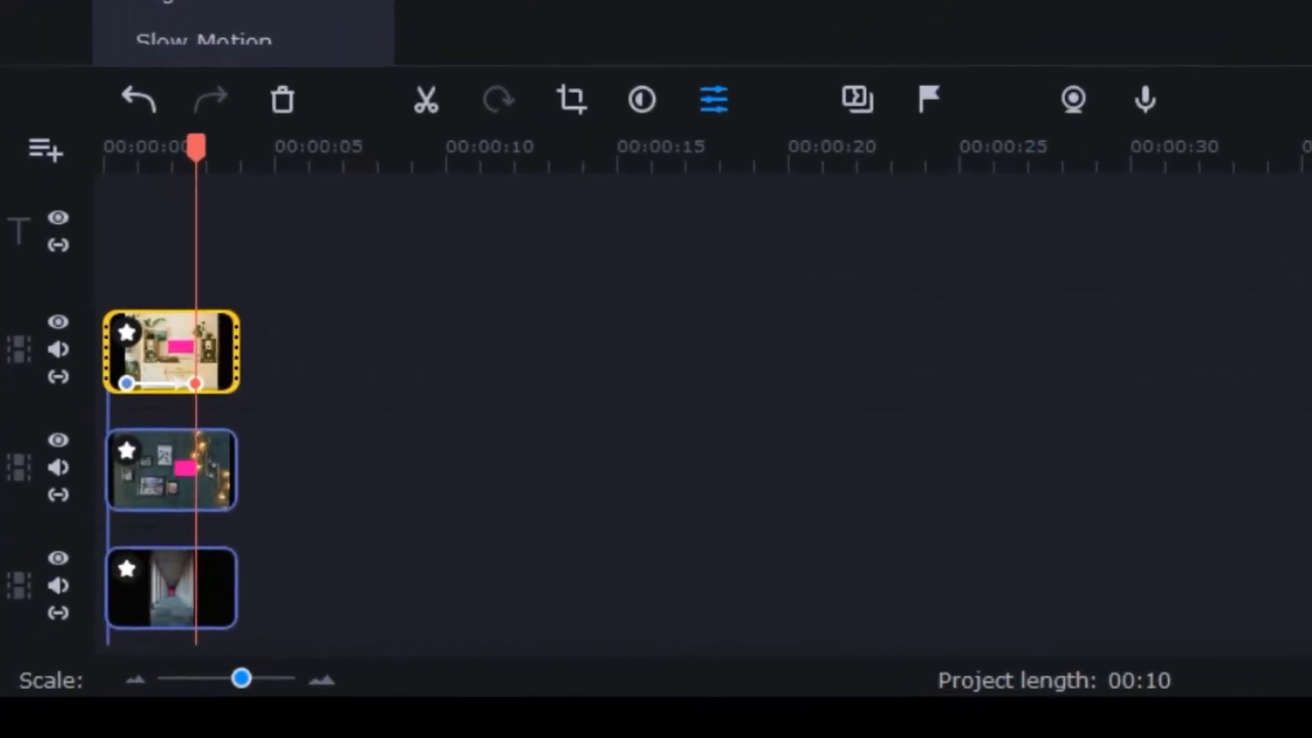
Step: Shrink the end frame of the living-room clip's zoom and position it closely around the keyed picture frame
{"action": "left_click", "coordinate": [126, 383]}
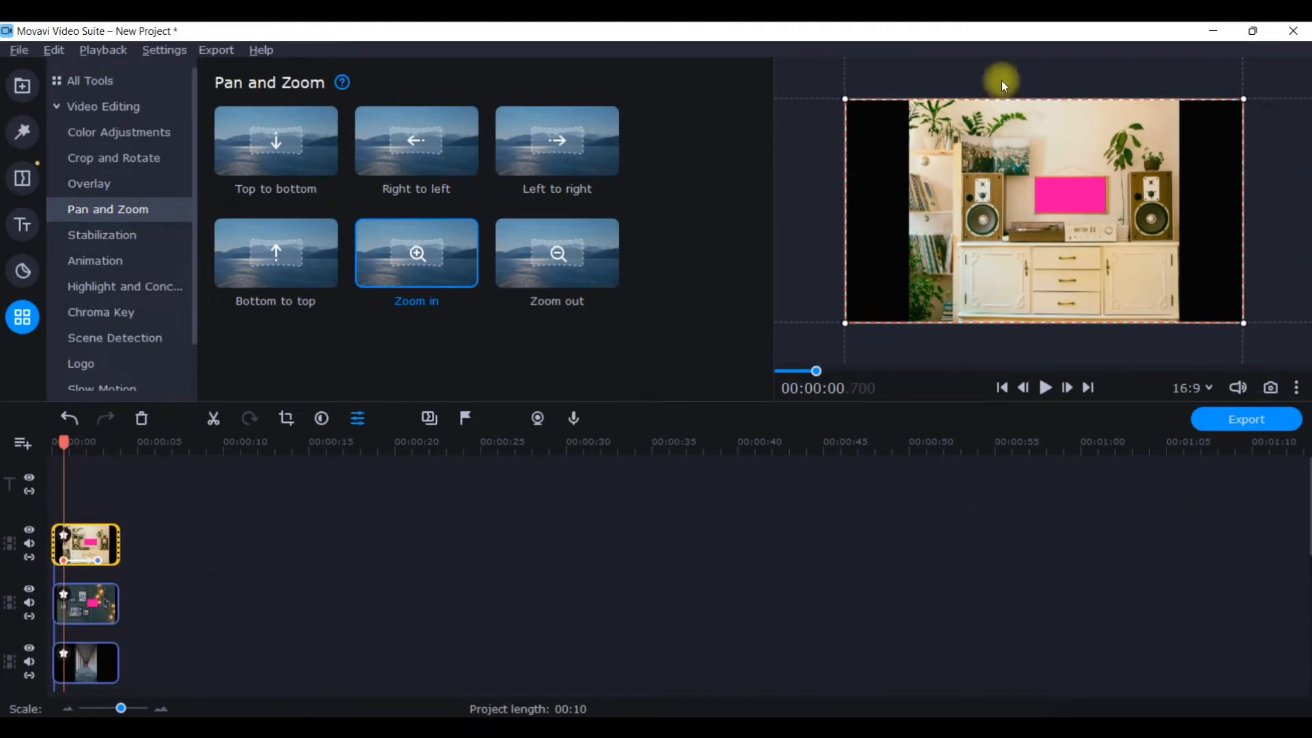
{"action": "left_click", "coordinate": [99, 561]}
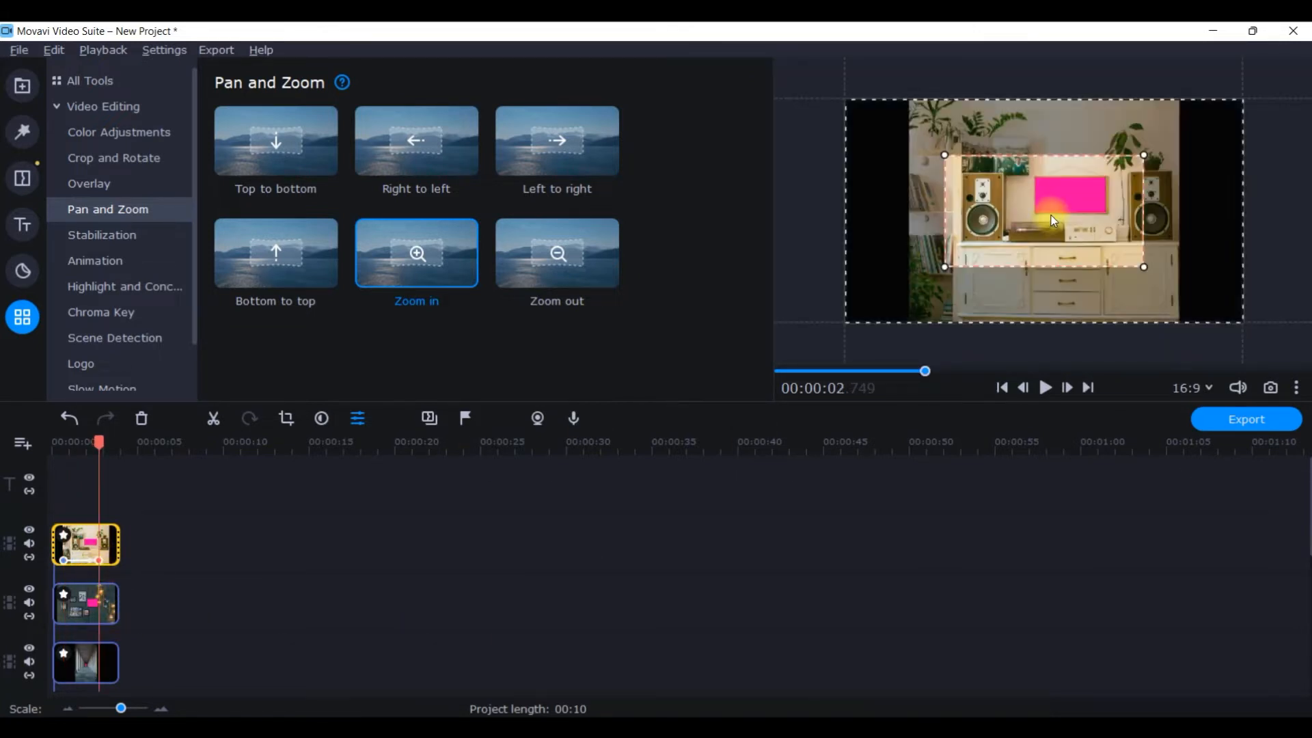
{"action": "left_click_drag", "start_coordinate": [1145, 266], "coordinate": [1101, 241]}
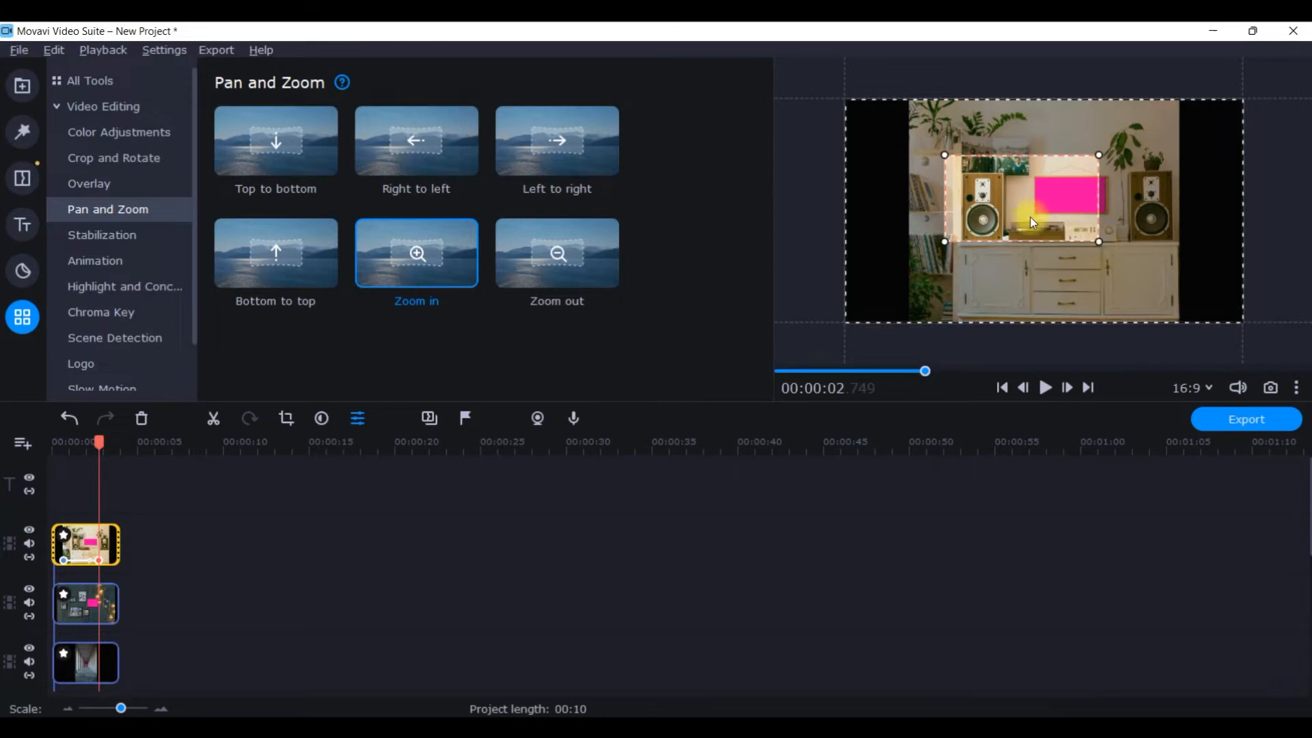
{"action": "left_click_drag", "start_coordinate": [1009, 215], "coordinate": [1048, 207]}
{"action": "left_click_drag", "start_coordinate": [1140, 141], "coordinate": [1117, 158]}
{"action": "left_click_drag", "start_coordinate": [1052, 199], "coordinate": [1067, 200]}
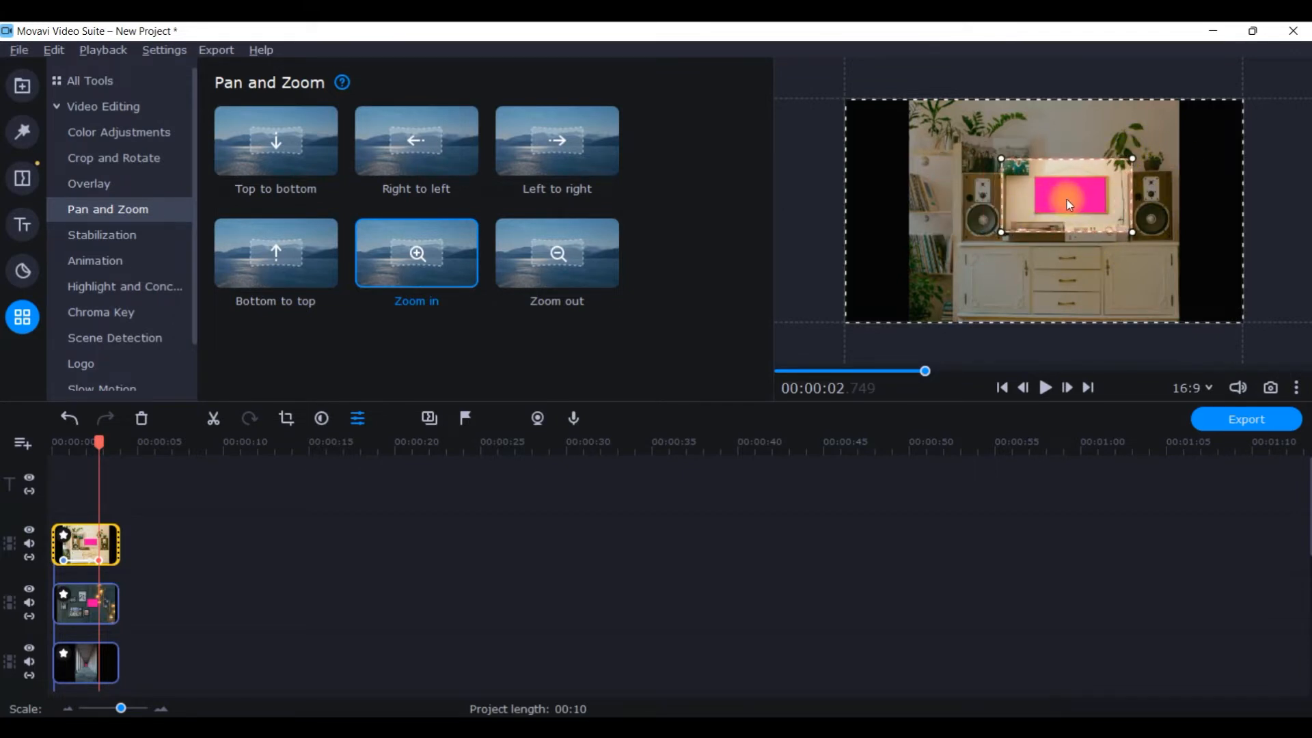
Step: Tighten the living-room clip's zoom frame around the pink picture and add another pan-and-zoom keyframe near the clip's end
{"action": "left_click_drag", "start_coordinate": [1133, 233], "coordinate": [1076, 197]}
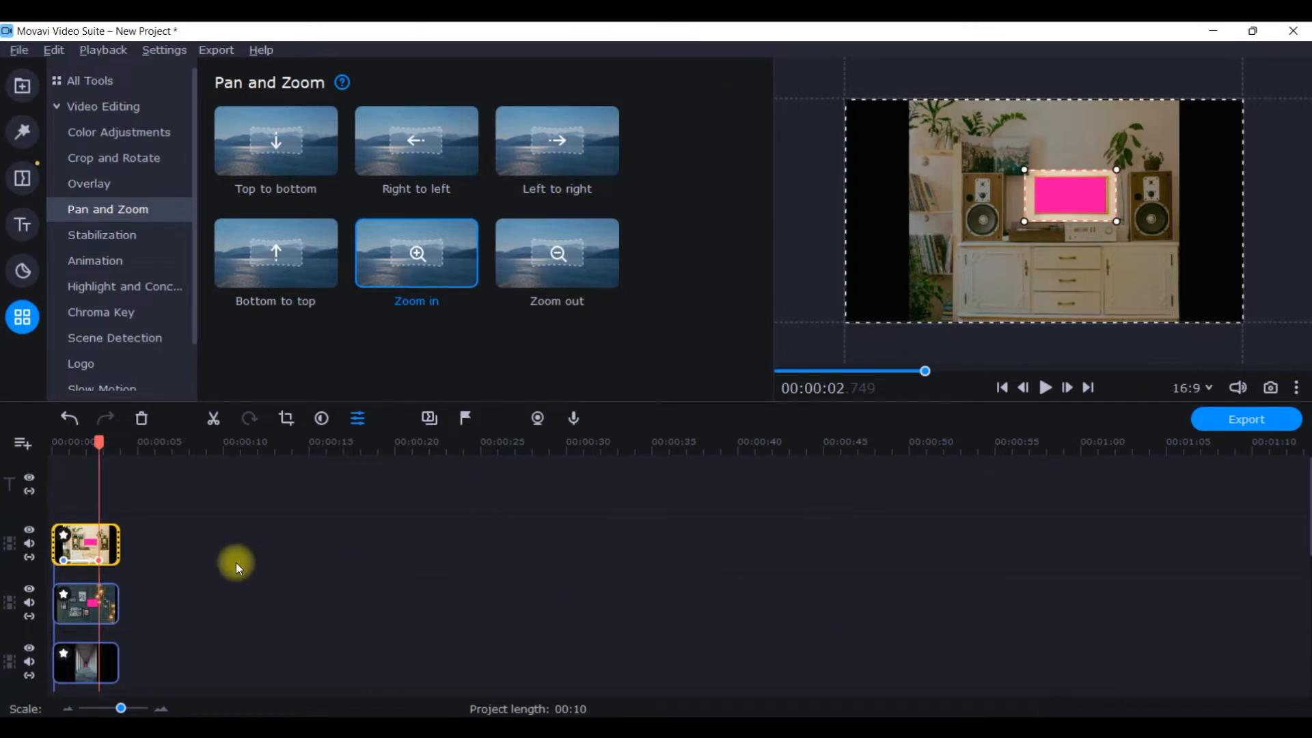
{"action": "left_click", "coordinate": [105, 543]}
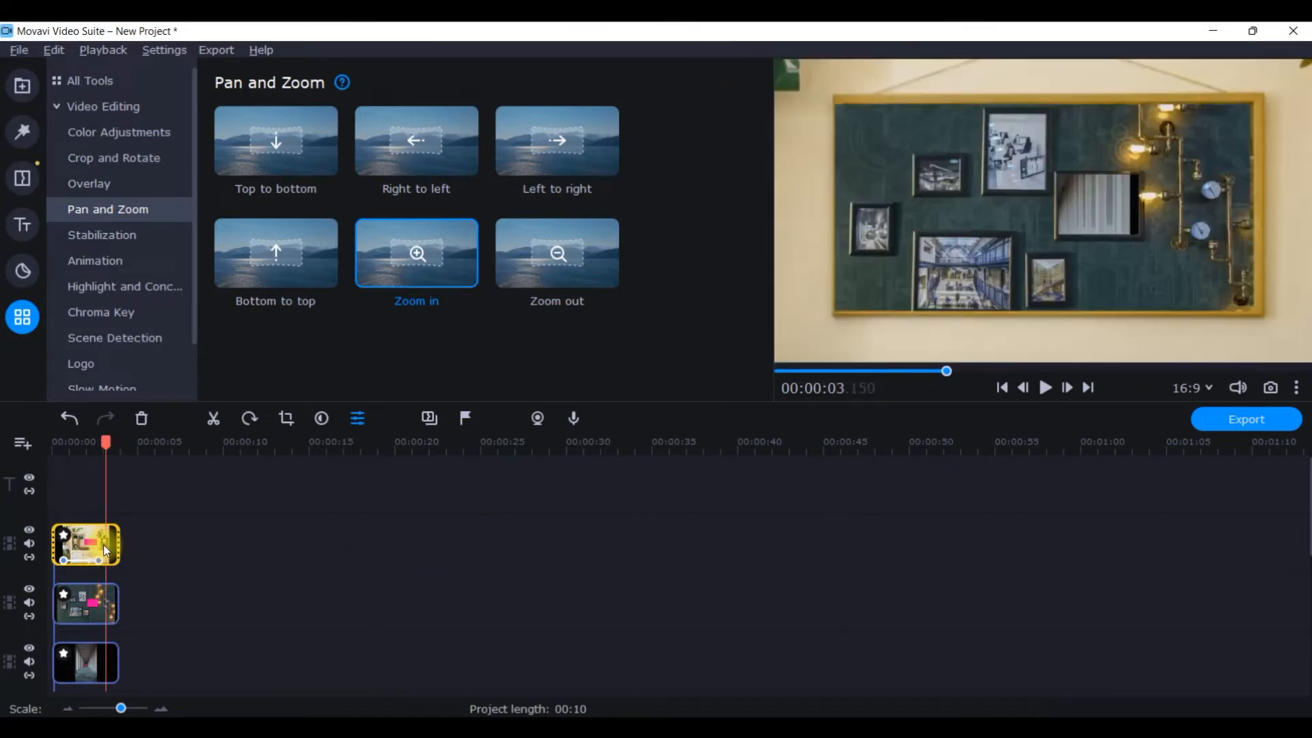
{"action": "right_click", "coordinate": [104, 543]}
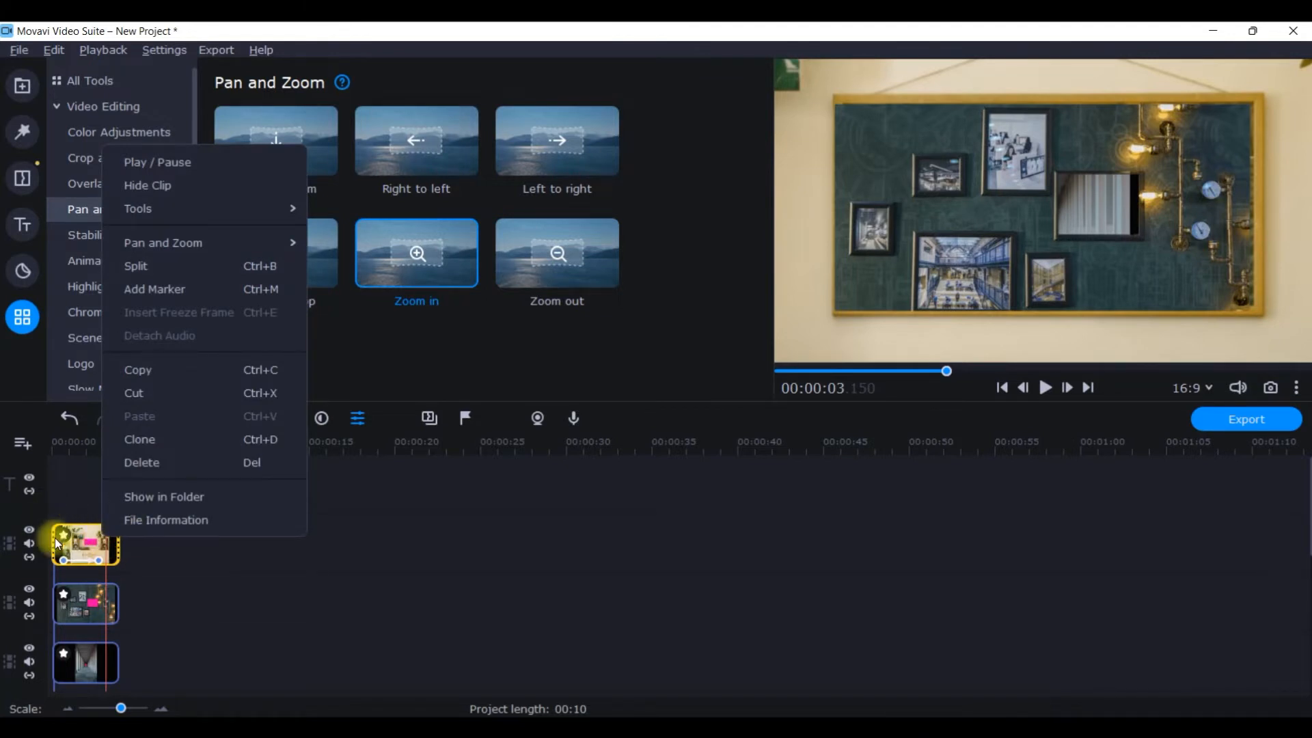
{"action": "mouse_move", "coordinate": [211, 234]}
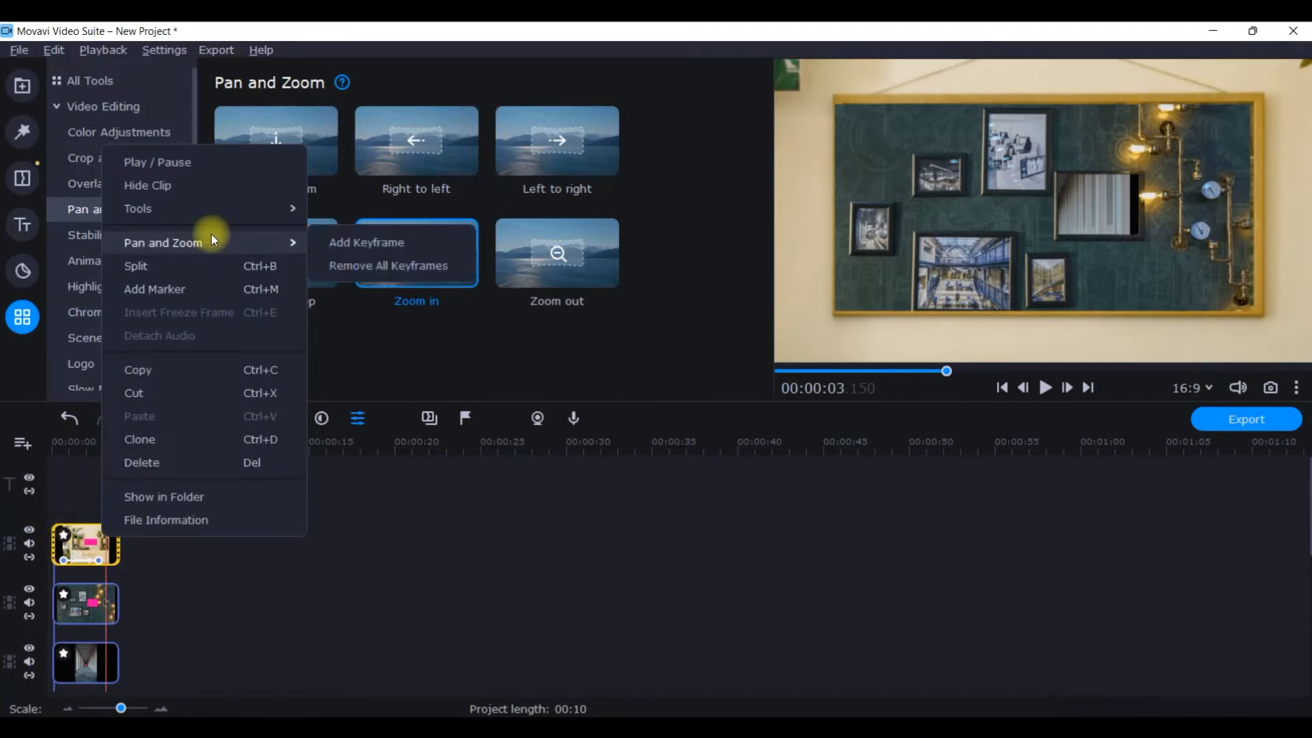
{"action": "left_click", "coordinate": [338, 236]}
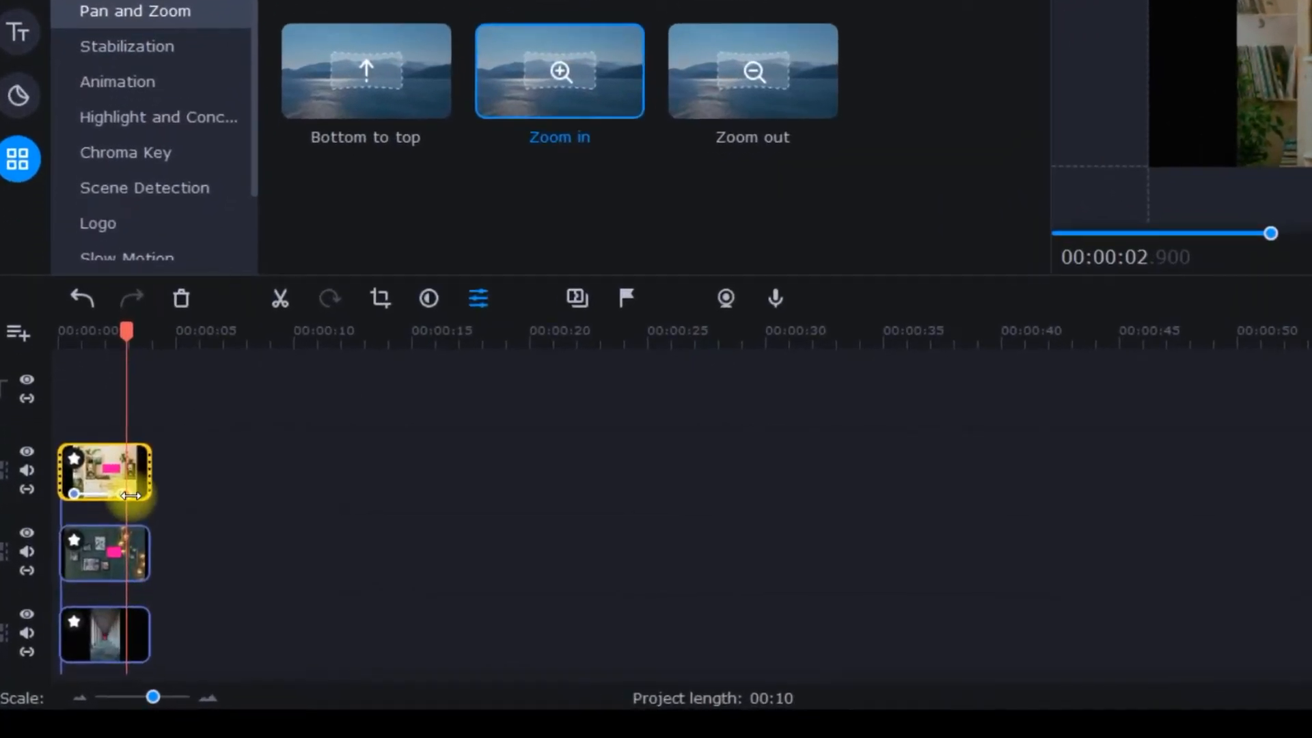
Step: Space out the living-room clip's zoom keyframes, placing the last one at 00:00:03.500, and select that keyframe for editing
{"action": "left_click_drag", "start_coordinate": [130, 495], "coordinate": [179, 476]}
{"action": "left_click_drag", "start_coordinate": [245, 359], "coordinate": [209, 359]}
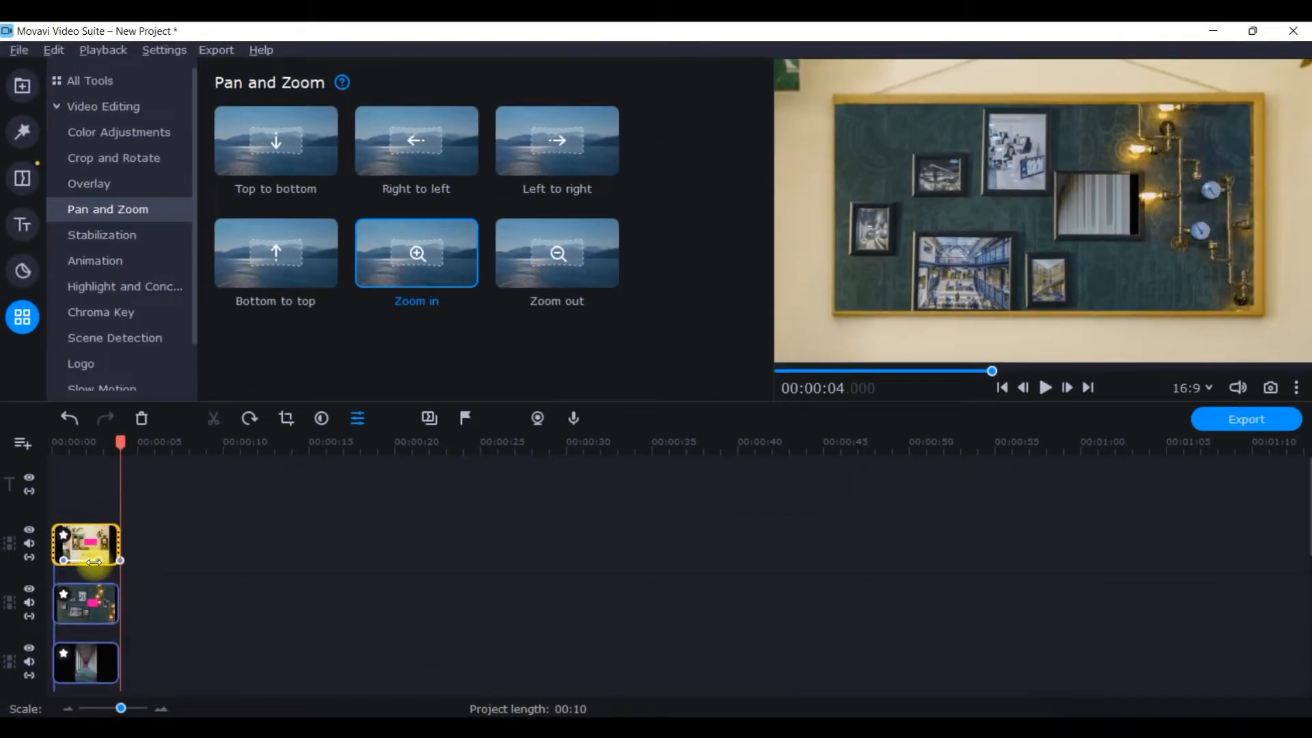
{"action": "left_click_drag", "start_coordinate": [97, 560], "coordinate": [110, 561]}
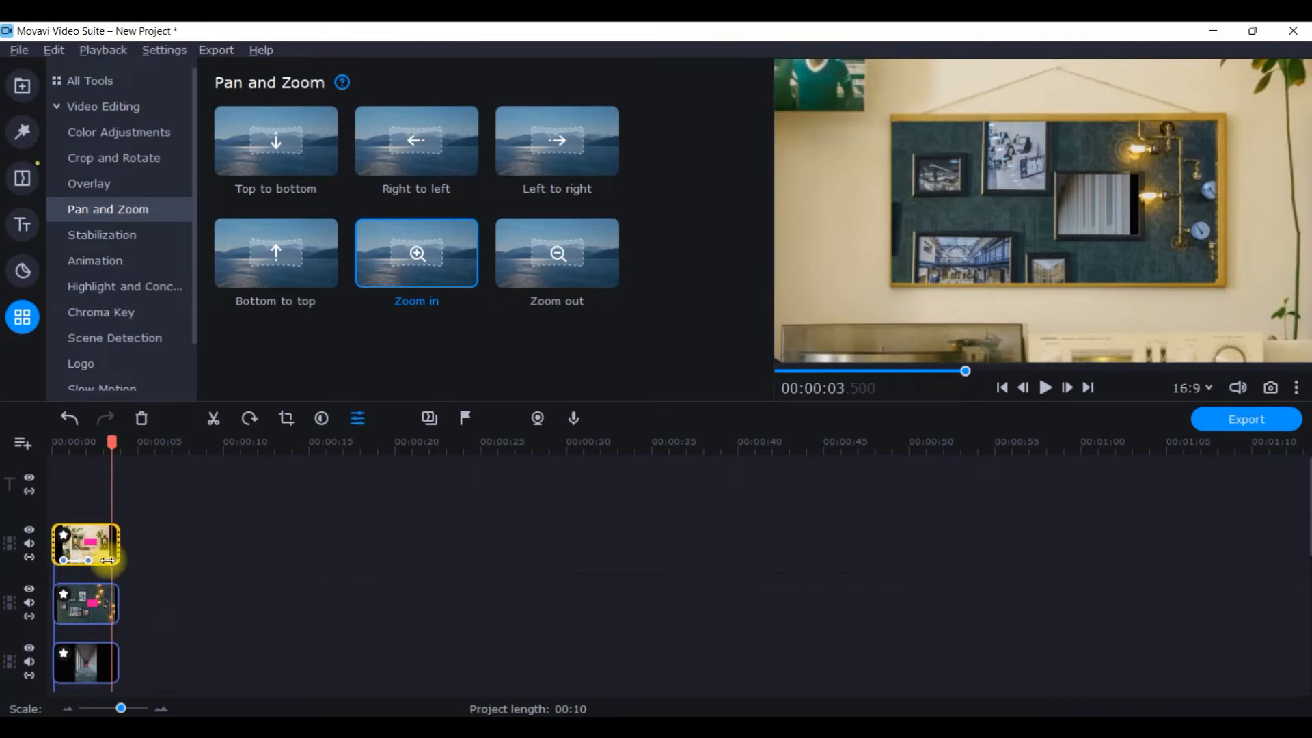
{"action": "left_click", "coordinate": [111, 560]}
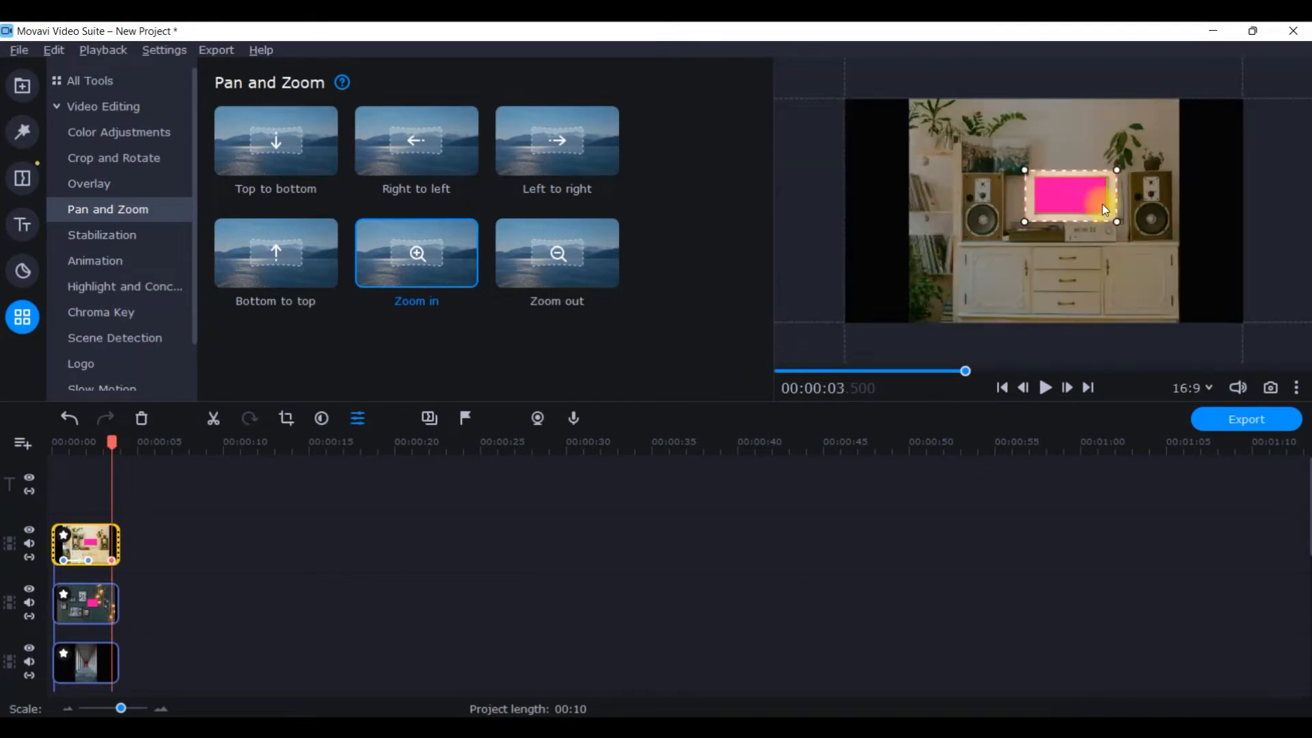
Step: Shrink the last keyframe's frame to fit inside the pink rectangle and centre it there in the unpinned, maximized player
{"action": "mouse_move", "coordinate": [1118, 215]}
{"action": "left_mouse_down"}
{"action": "mouse_move", "coordinate": [1074, 198]}
{"action": "mouse_move", "coordinate": [1093, 211]}
{"action": "left_mouse_up"}
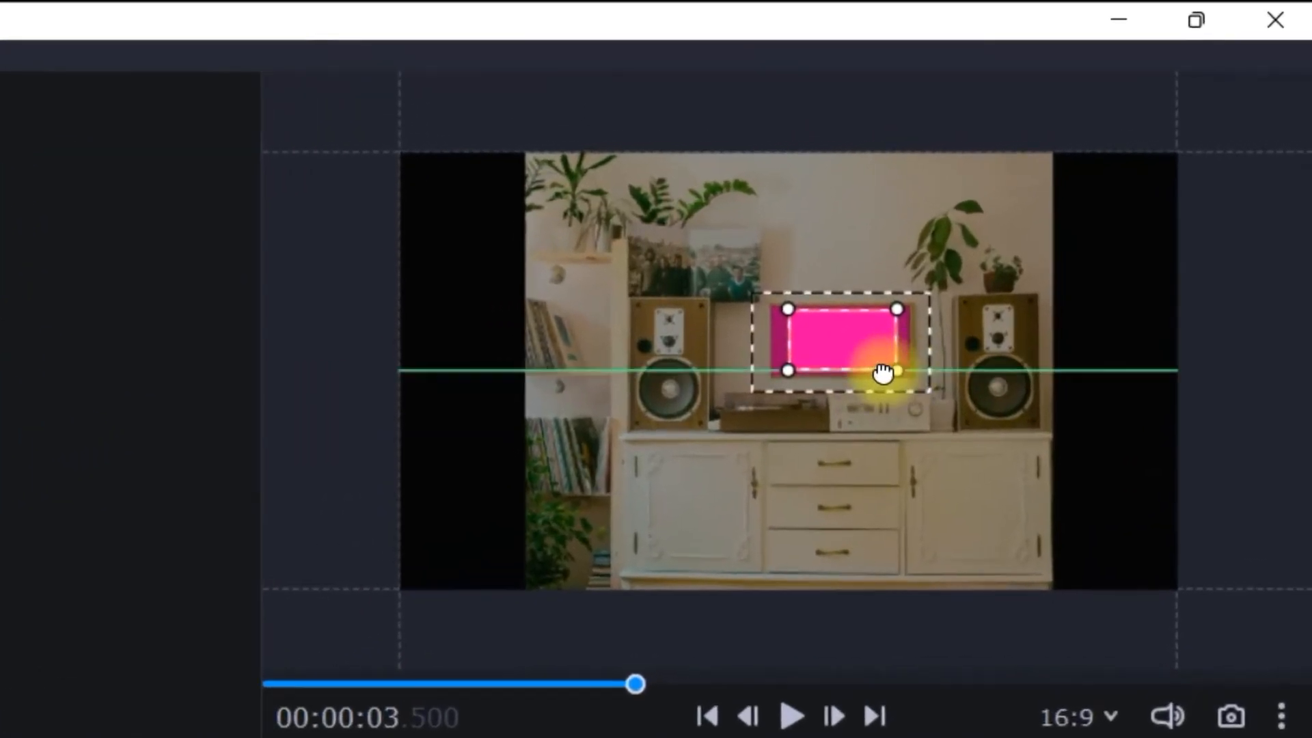
{"action": "left_click_drag", "start_coordinate": [882, 372], "coordinate": [864, 351]}
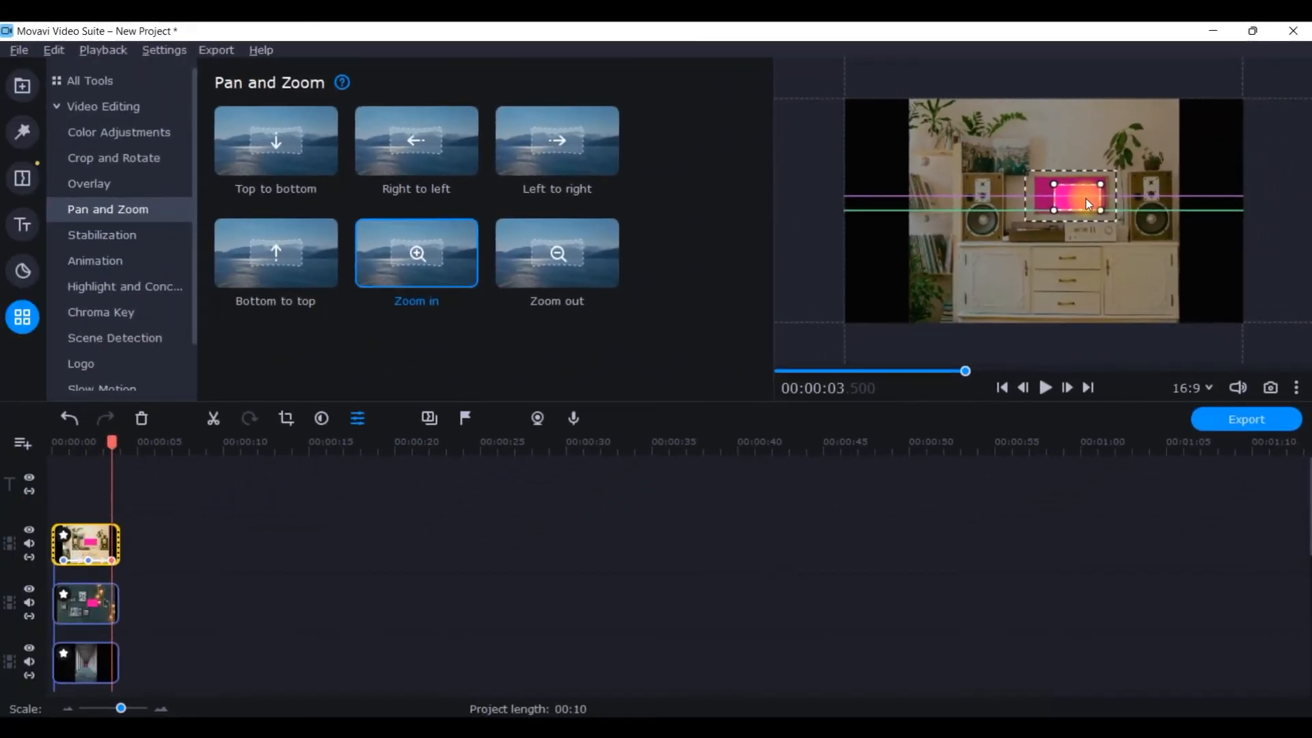
{"action": "left_click_drag", "start_coordinate": [1085, 203], "coordinate": [1088, 197]}
{"action": "left_click", "coordinate": [1298, 390]}
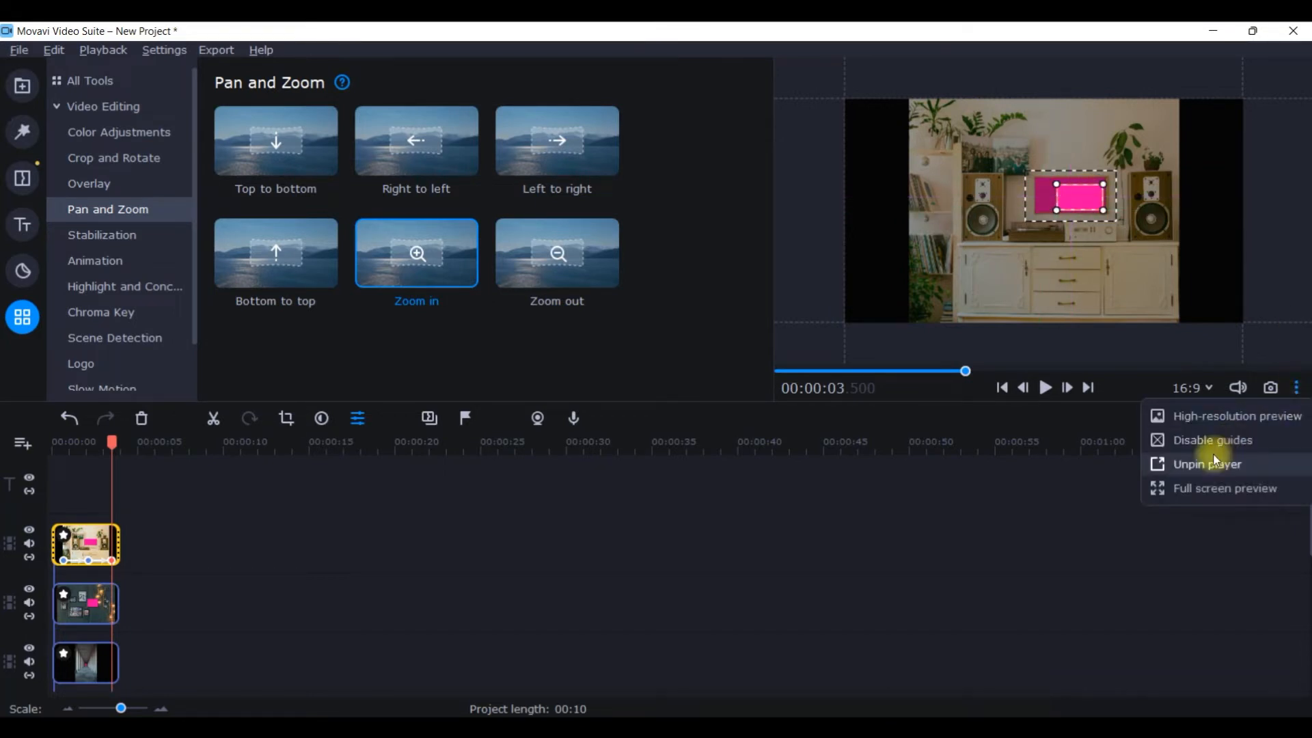
{"action": "left_click", "coordinate": [1193, 463]}
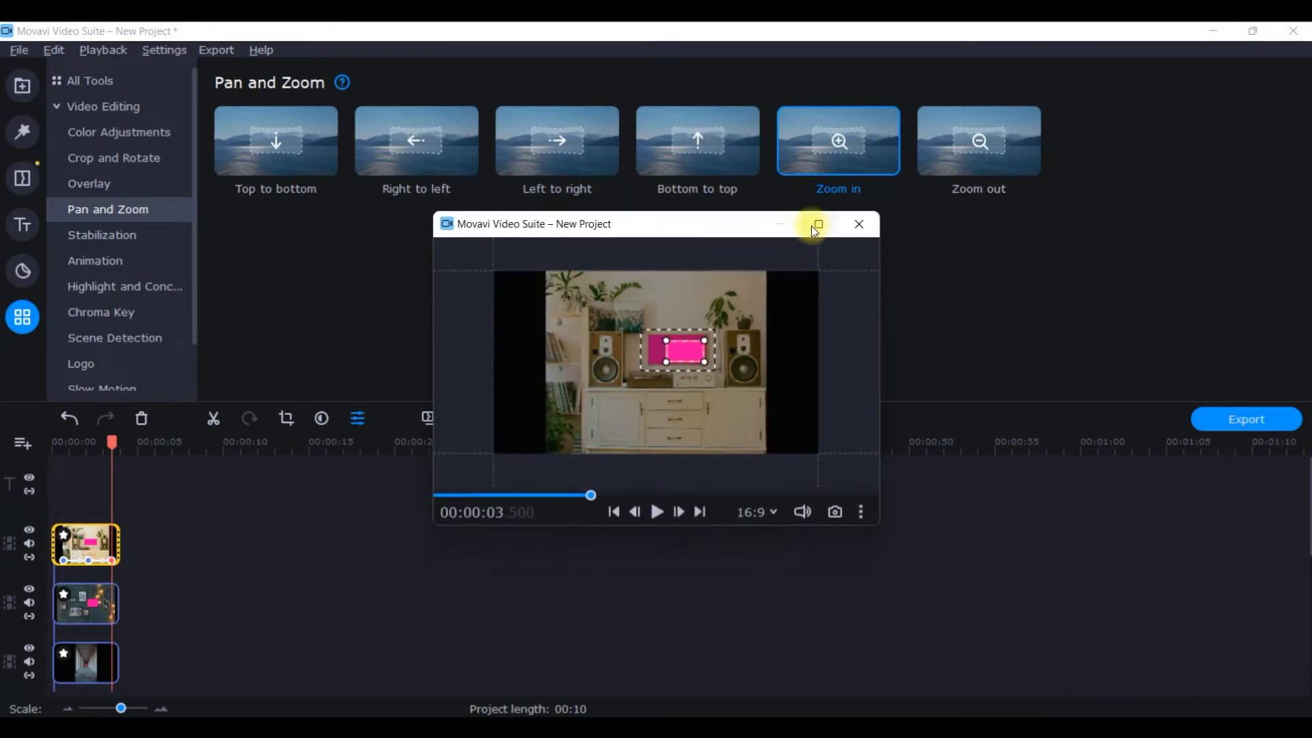
{"action": "left_click", "coordinate": [818, 225]}
{"action": "left_click_drag", "start_coordinate": [730, 323], "coordinate": [711, 316]}
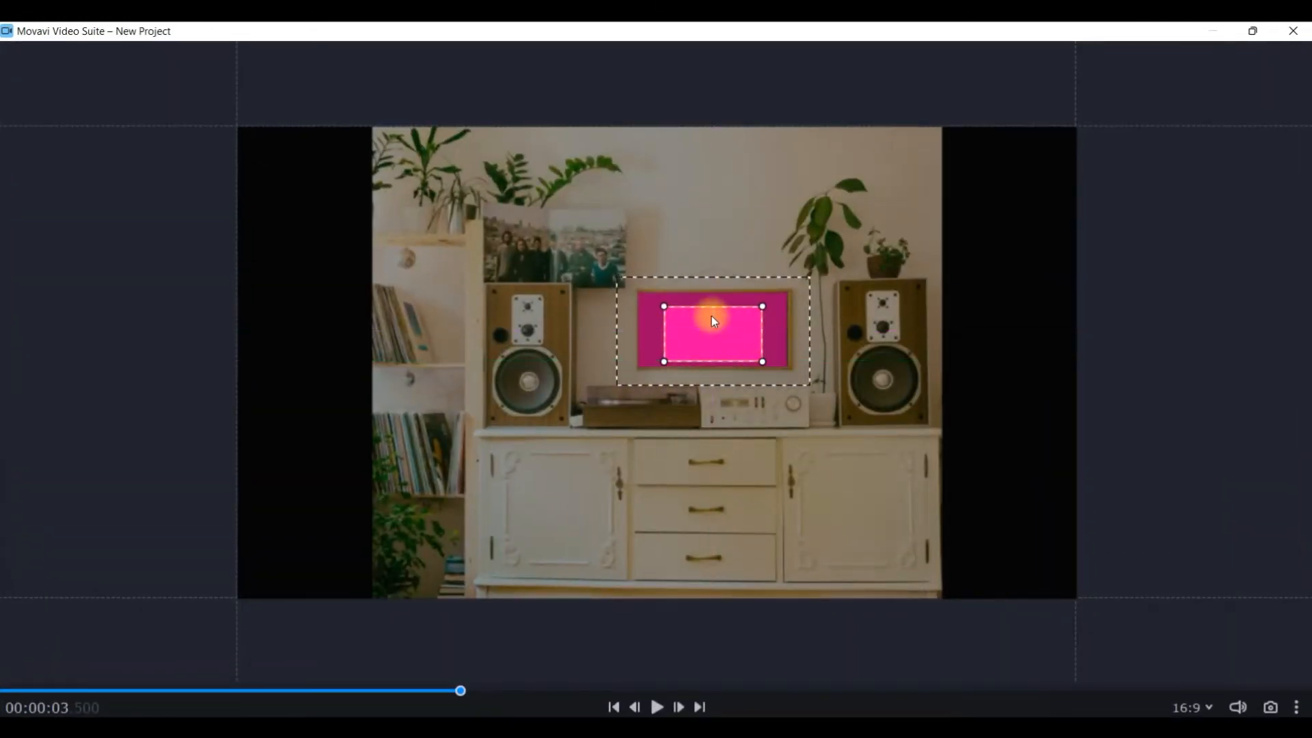
{"action": "left_click", "coordinate": [1294, 31]}
Step: Lengthen the green picture-wall clip beyond the end of the living-room clip and apply the Zoom in effect to it
{"action": "left_click", "coordinate": [84, 611]}
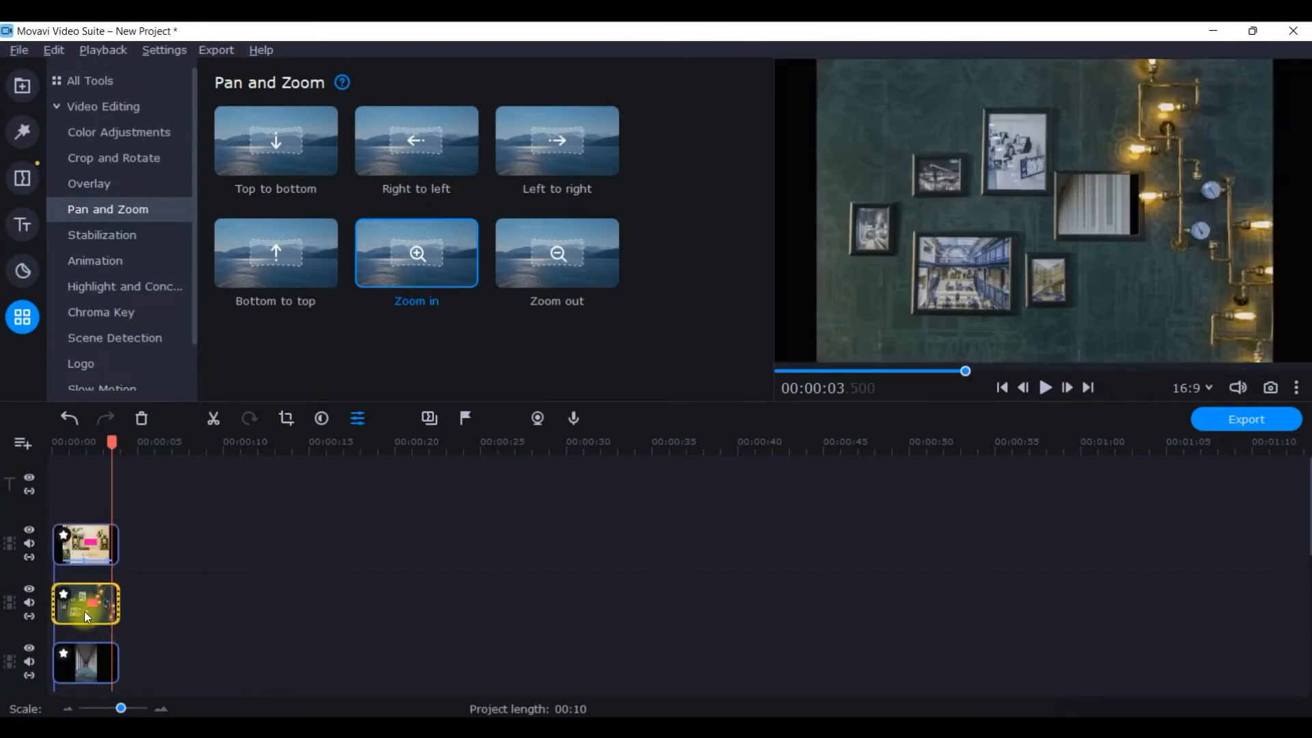
{"action": "left_click_drag", "start_coordinate": [114, 597], "coordinate": [161, 610]}
{"action": "left_click_drag", "start_coordinate": [432, 255], "coordinate": [60, 589]}
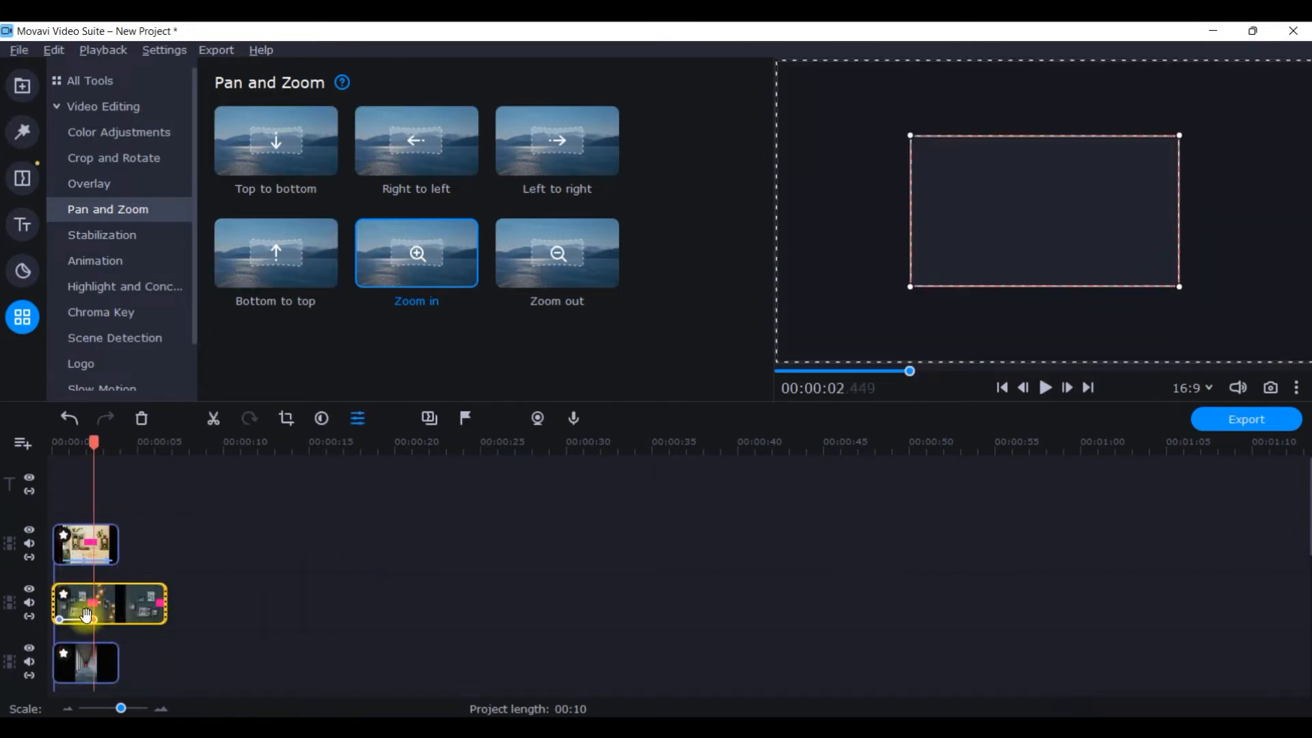
Step: Shrink the end frame of the picture-wall clip's zoom and position it around the pink rectangle
{"action": "left_click_drag", "start_coordinate": [1083, 214], "coordinate": [1122, 214]}
{"action": "left_click_drag", "start_coordinate": [1183, 267], "coordinate": [1144, 245]}
{"action": "left_click_drag", "start_coordinate": [1108, 208], "coordinate": [1120, 219]}
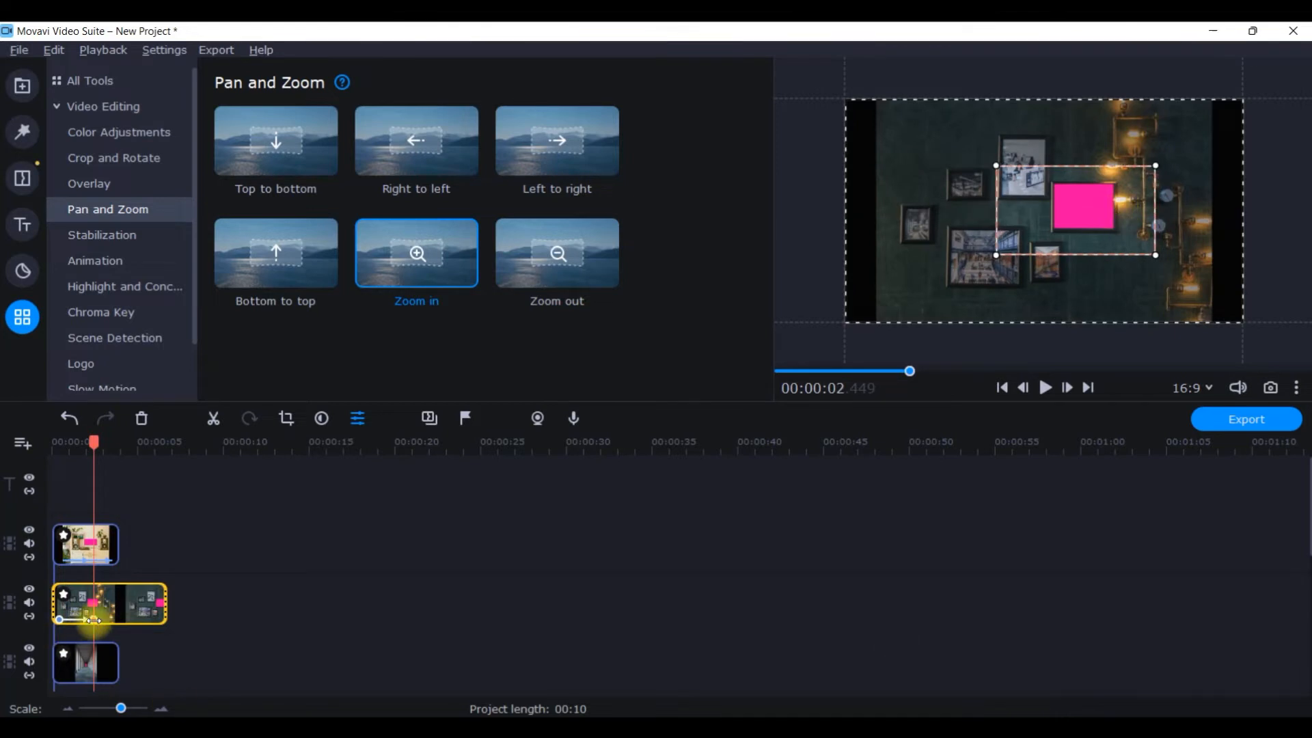
Step: Add a third zoom keyframe to the picture-wall clip at 00:00:05.800 and shrink its frame to fit inside the pink rectangle
{"action": "right_click", "coordinate": [109, 606]}
{"action": "mouse_move", "coordinate": [161, 309]}
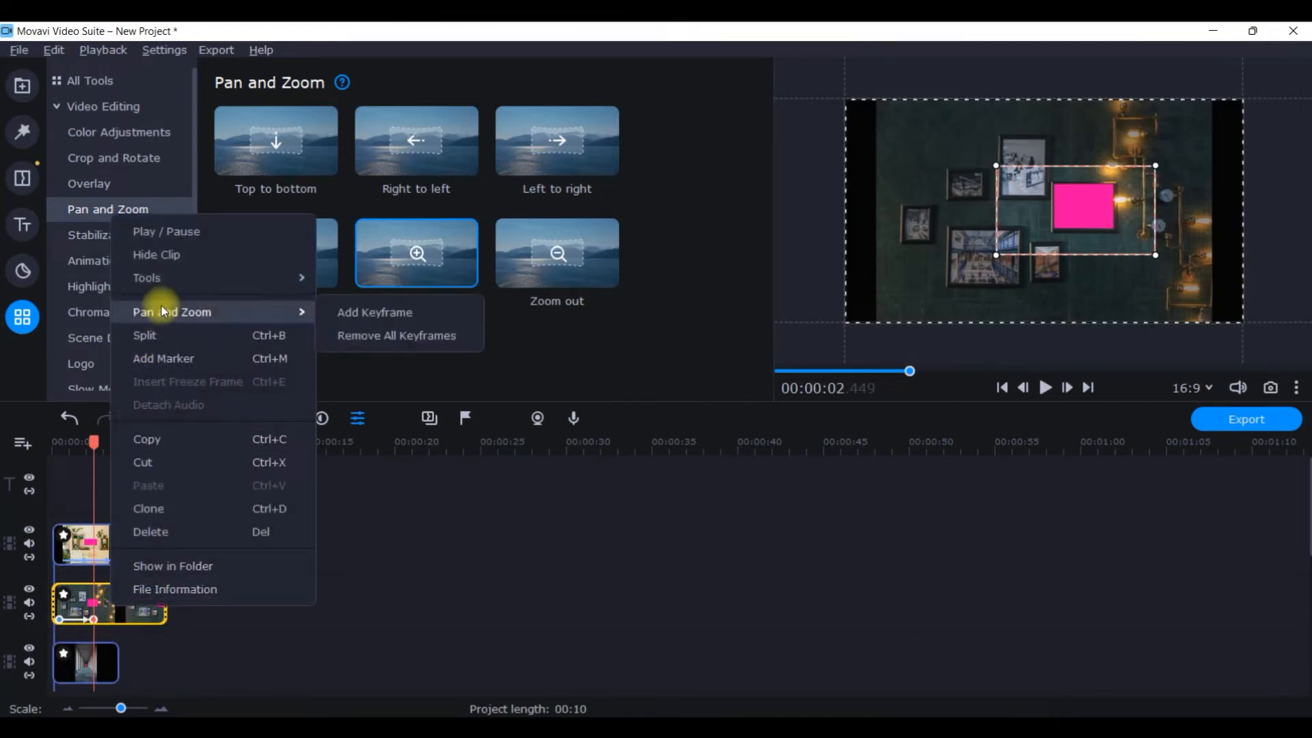
{"action": "left_click", "coordinate": [390, 314]}
{"action": "mouse_move", "coordinate": [111, 619]}
{"action": "left_mouse_down"}
{"action": "mouse_move", "coordinate": [146, 619]}
{"action": "mouse_move", "coordinate": [83, 620]}
{"action": "mouse_move", "coordinate": [109, 619]}
{"action": "left_mouse_up"}
{"action": "left_click", "coordinate": [151, 619]}
{"action": "left_click_drag", "start_coordinate": [1156, 254], "coordinate": [1100, 220]}
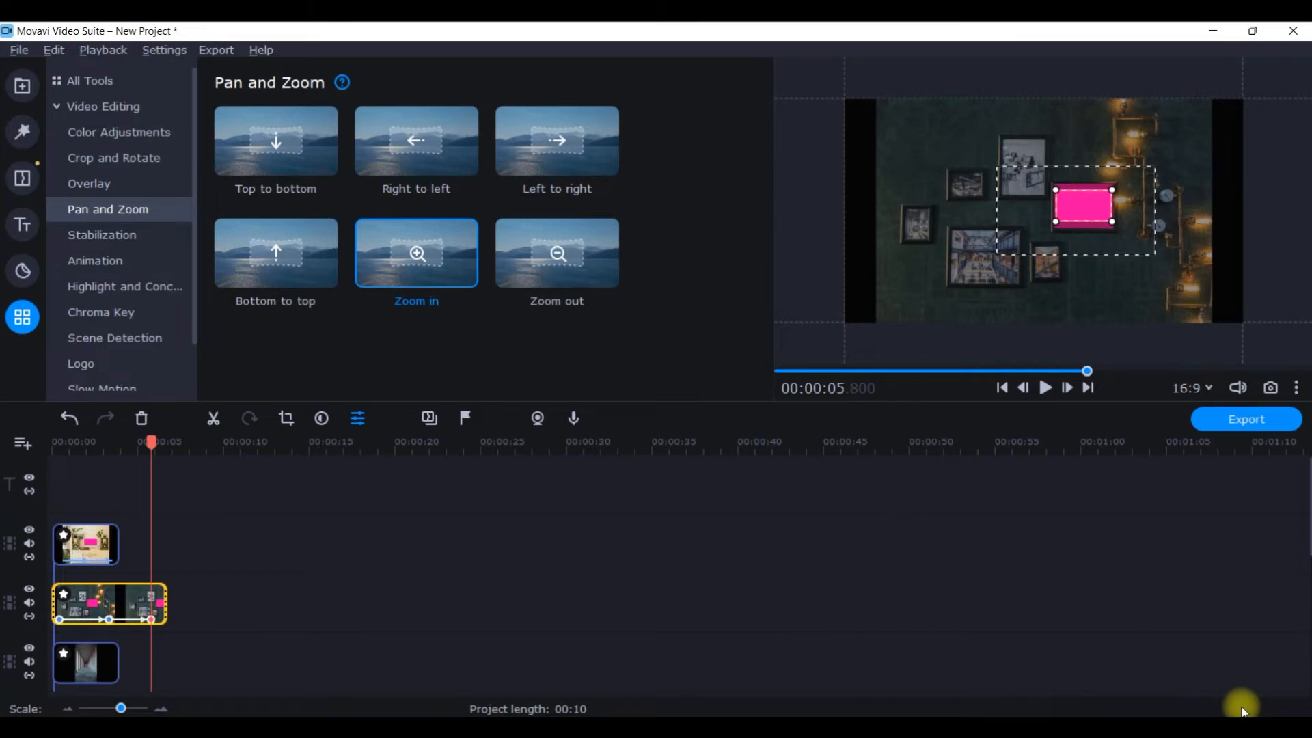
Step: Extend the columned corridor clip to 10 seconds and apply the Zoom in effect to it
{"action": "left_click", "coordinate": [113, 663]}
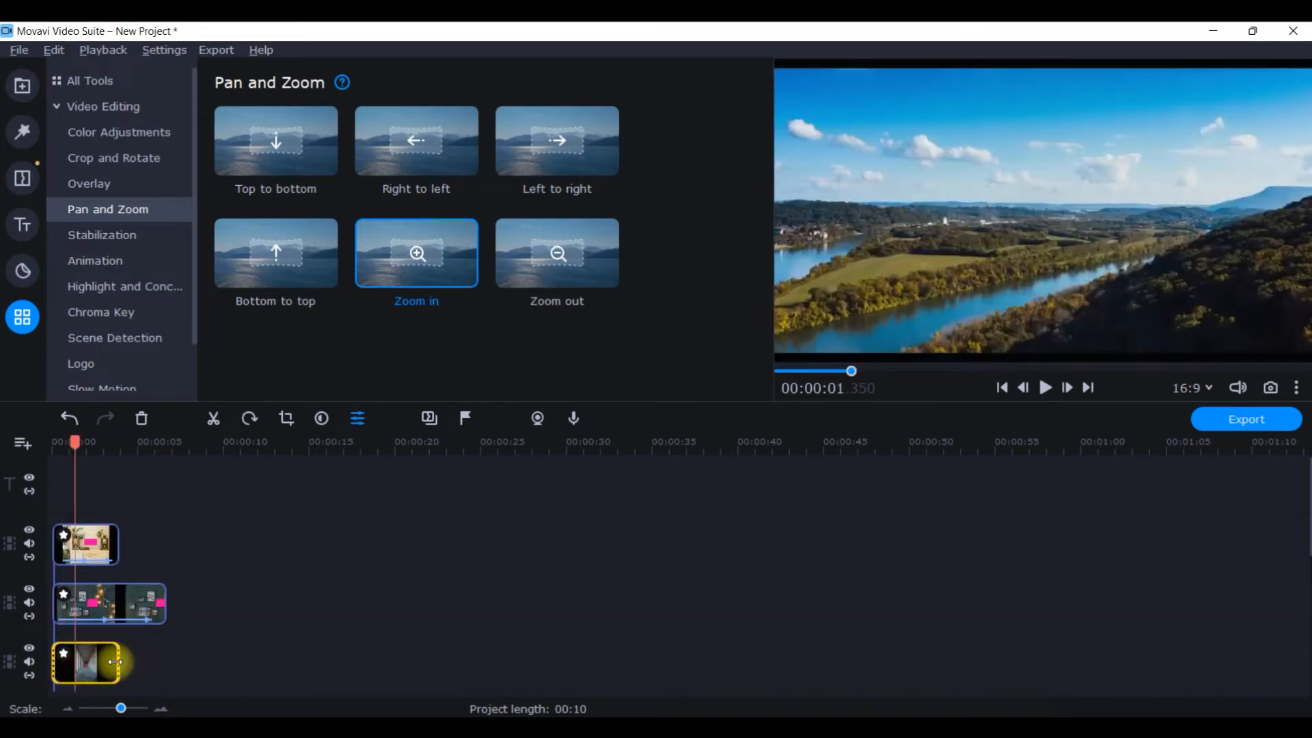
{"action": "left_click_drag", "start_coordinate": [118, 663], "coordinate": [213, 663]}
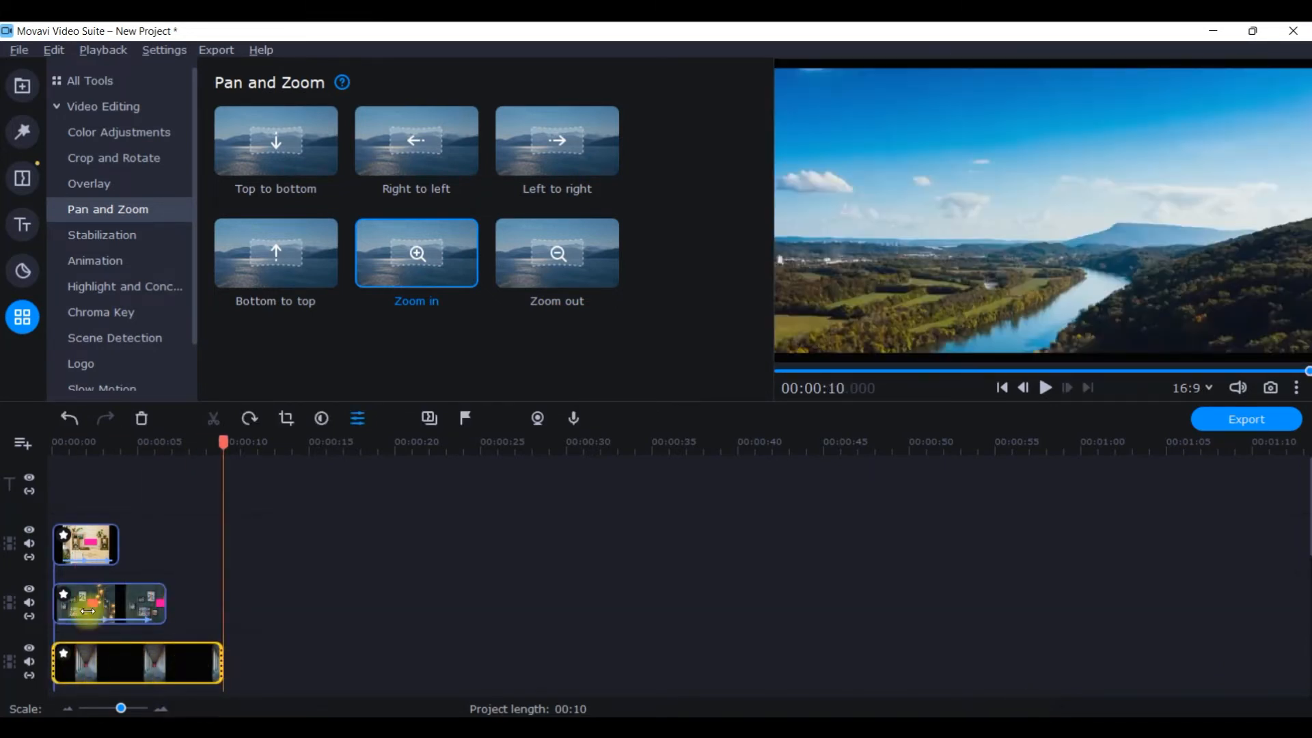
{"action": "left_click", "coordinate": [84, 662]}
{"action": "left_click_drag", "start_coordinate": [360, 285], "coordinate": [68, 659]}
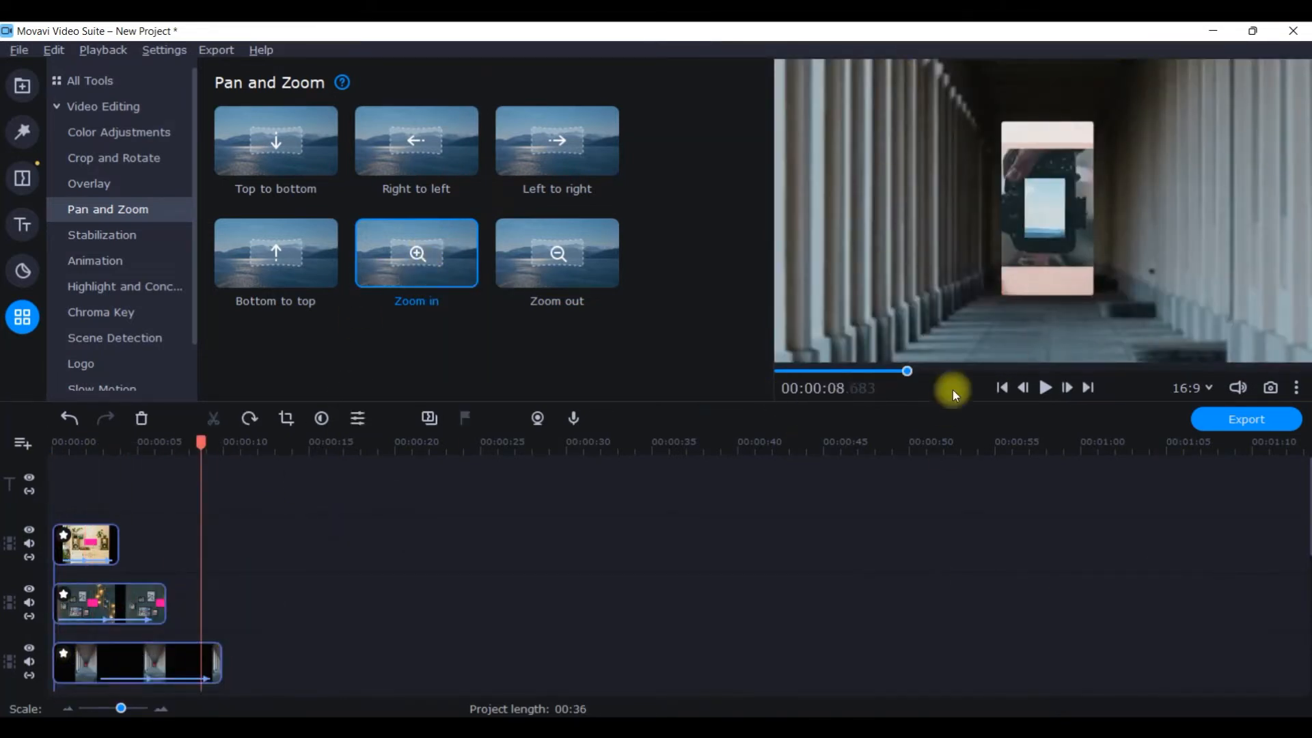
{"action": "left_click_drag", "start_coordinate": [199, 443], "coordinate": [7, 467]}
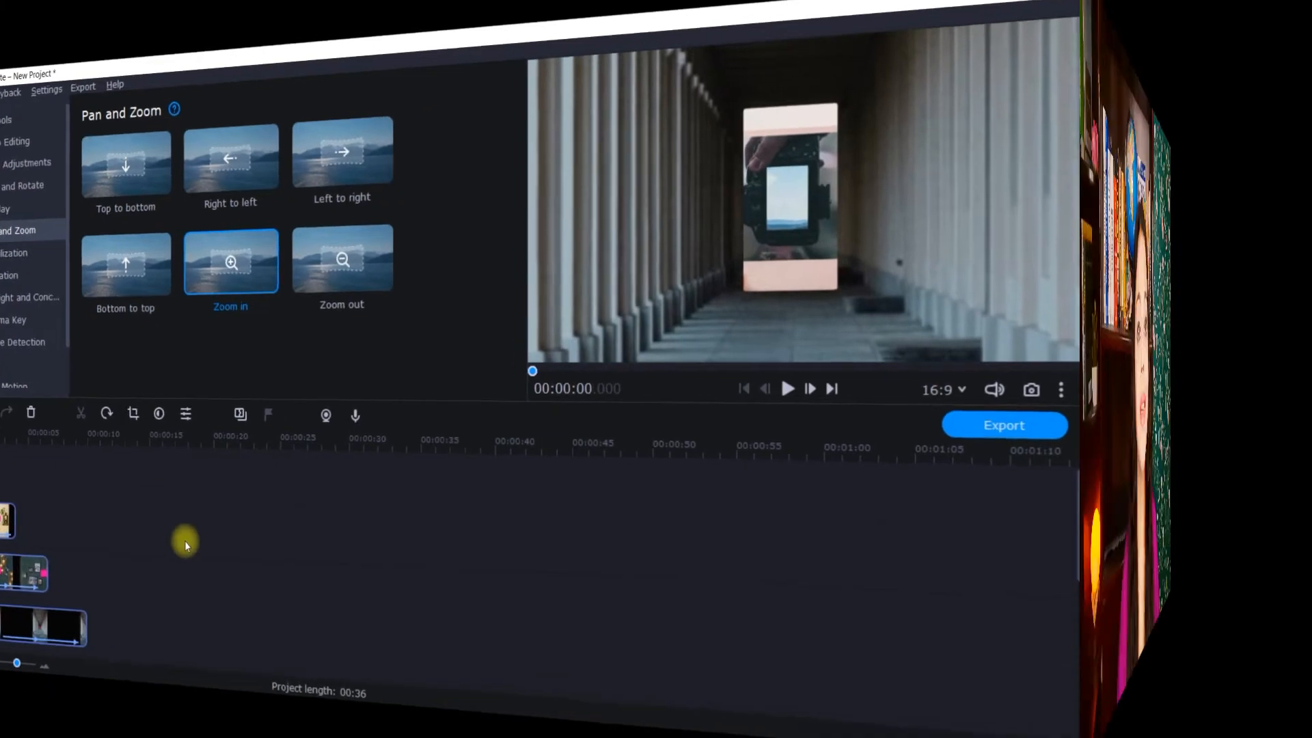